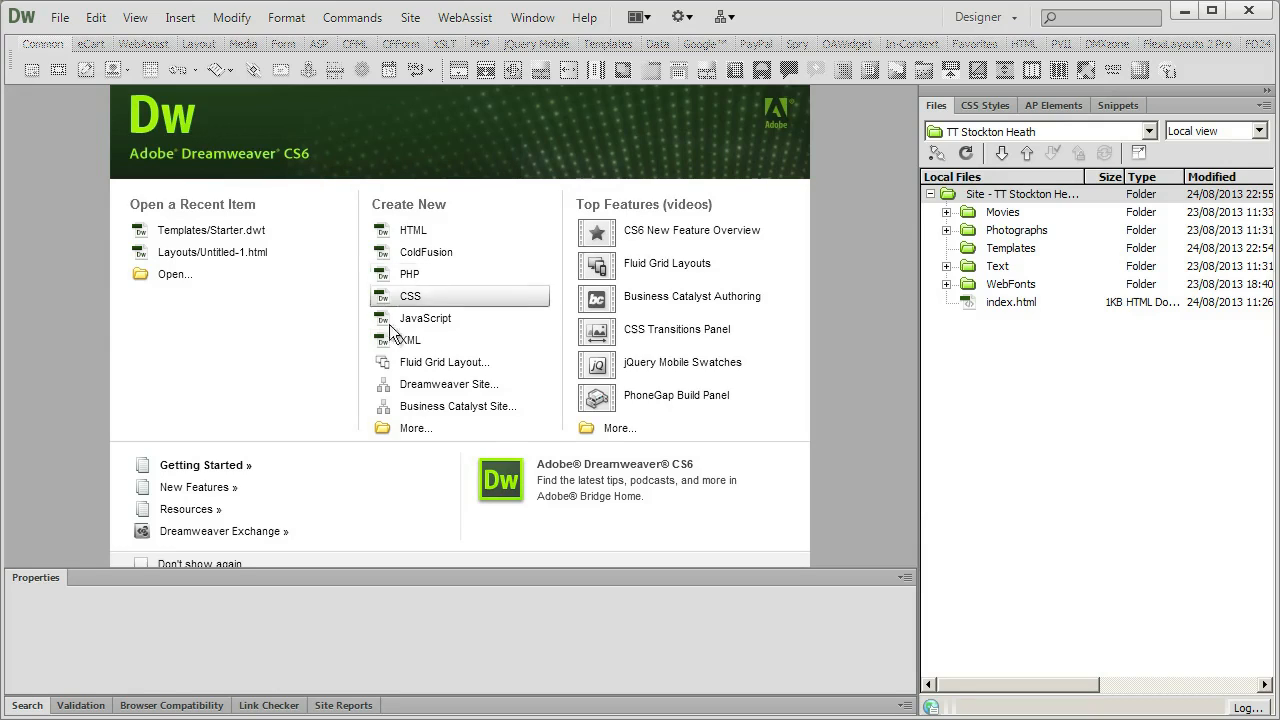
# Create a blank HTML page with the "3 column liquid, header and footer" layout, HTML5 doctype and layout CSS added to the head.
pyautogui.click(410, 432)
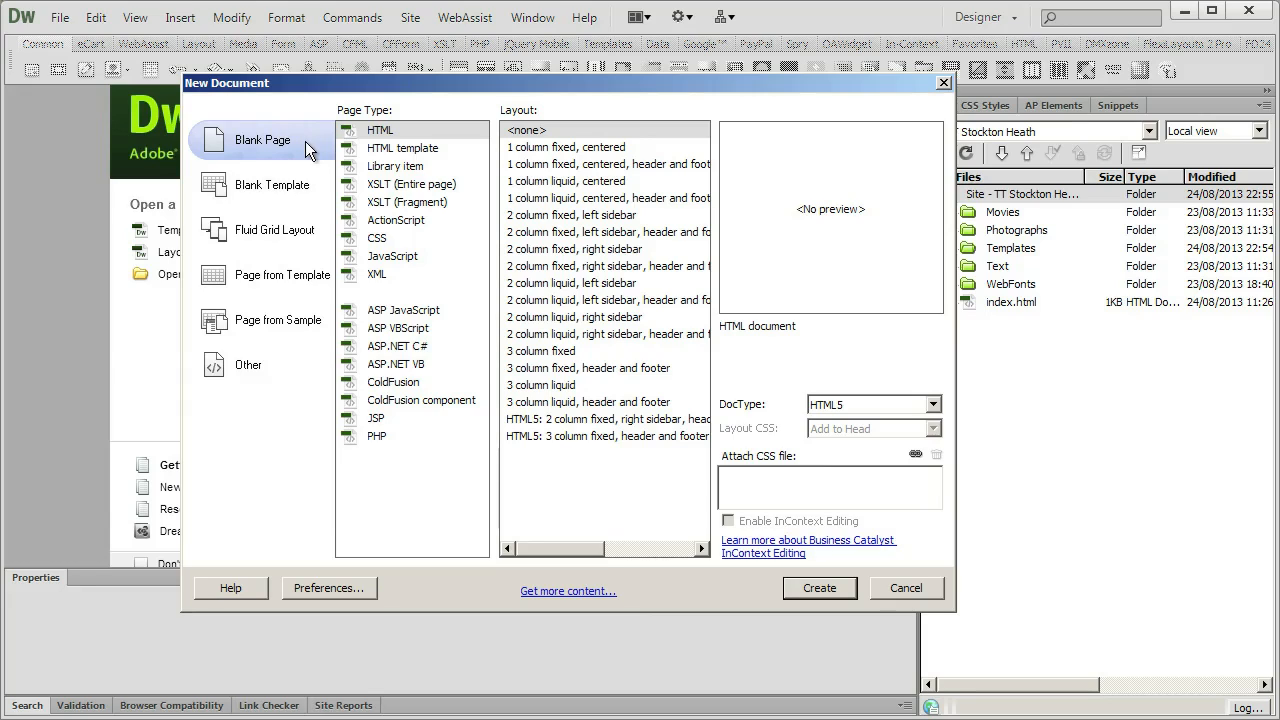
pyautogui.click(373, 134)
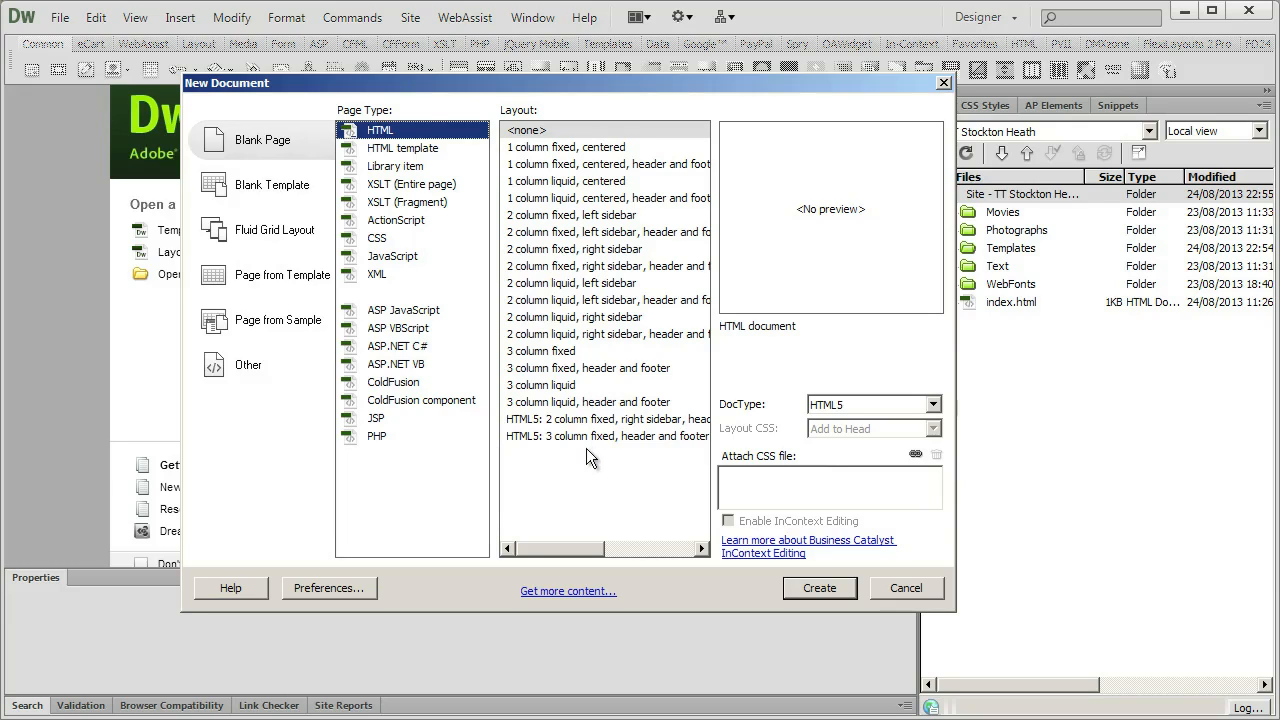
pyautogui.click(566, 152)
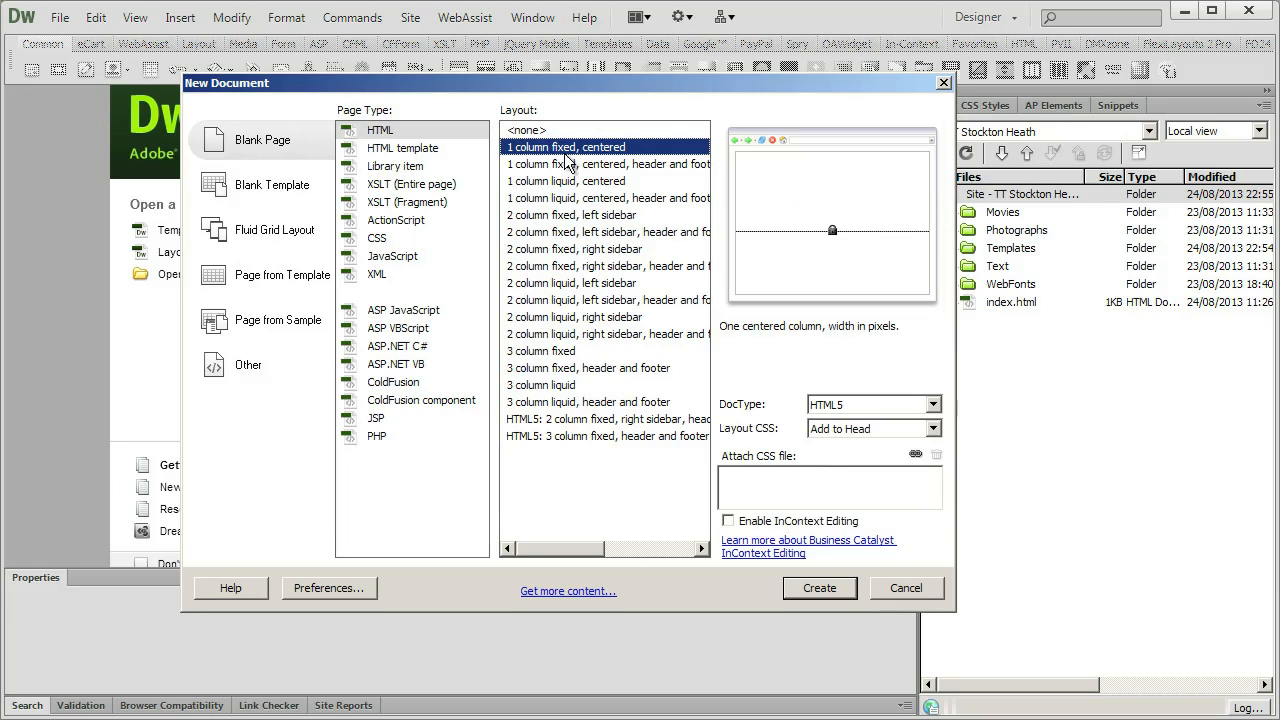
pyautogui.click(558, 268)
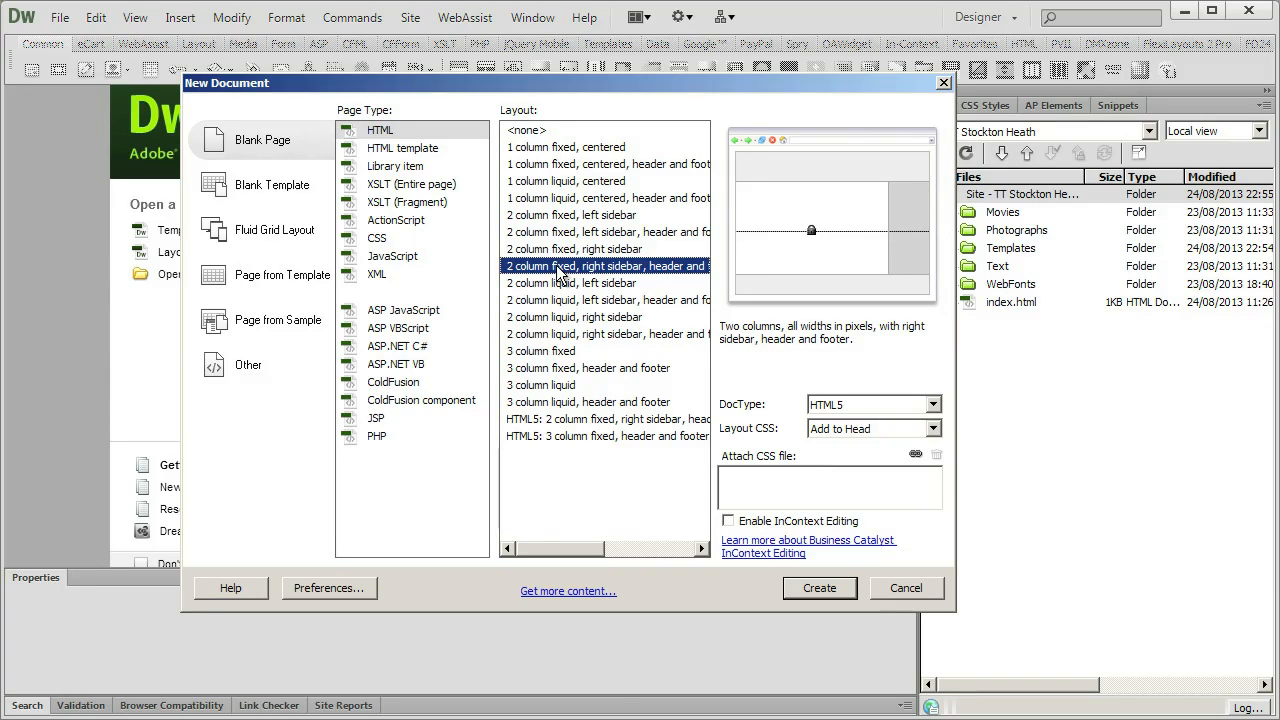
pyautogui.click(572, 376)
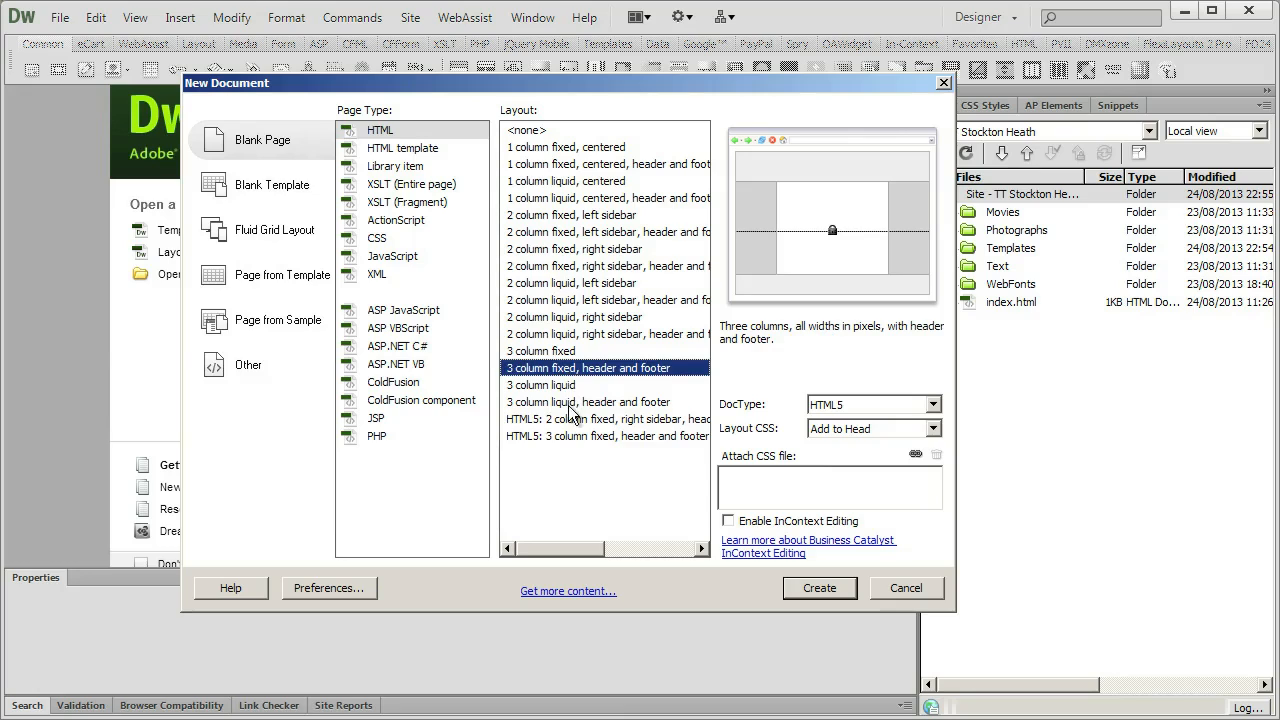
pyautogui.click(571, 403)
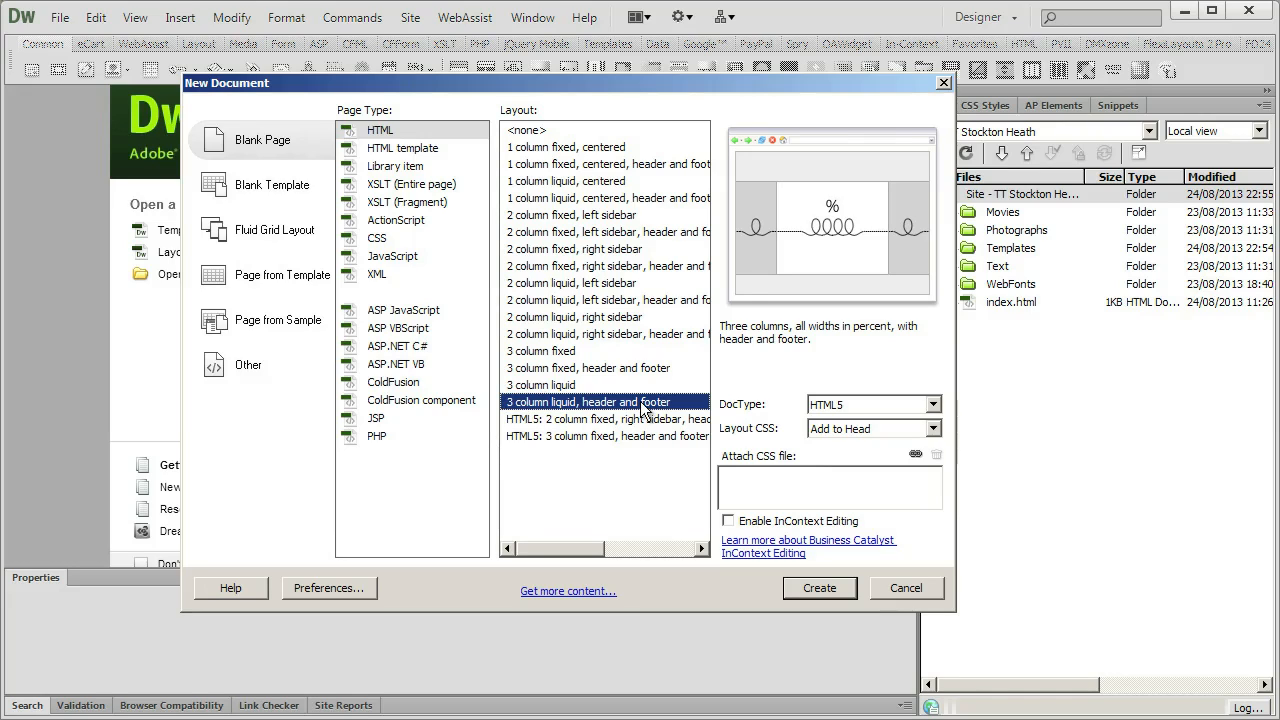
pyautogui.press('Tab')
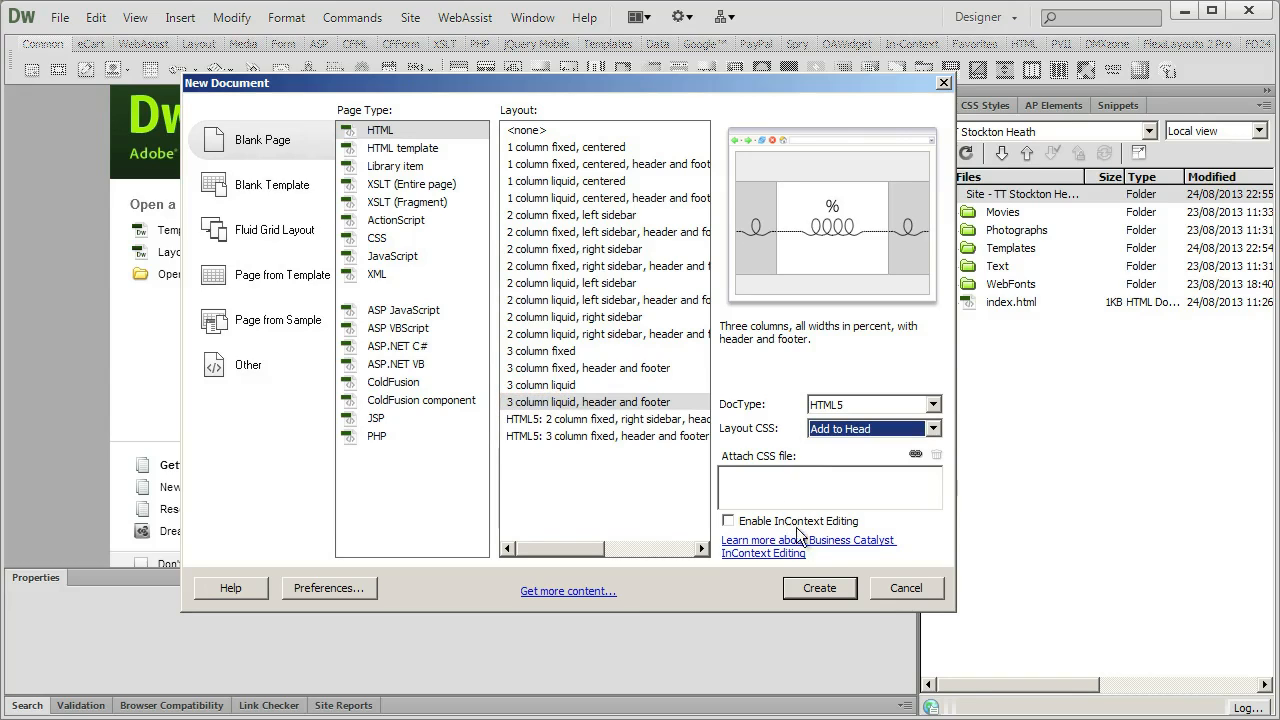
pyautogui.click(819, 590)
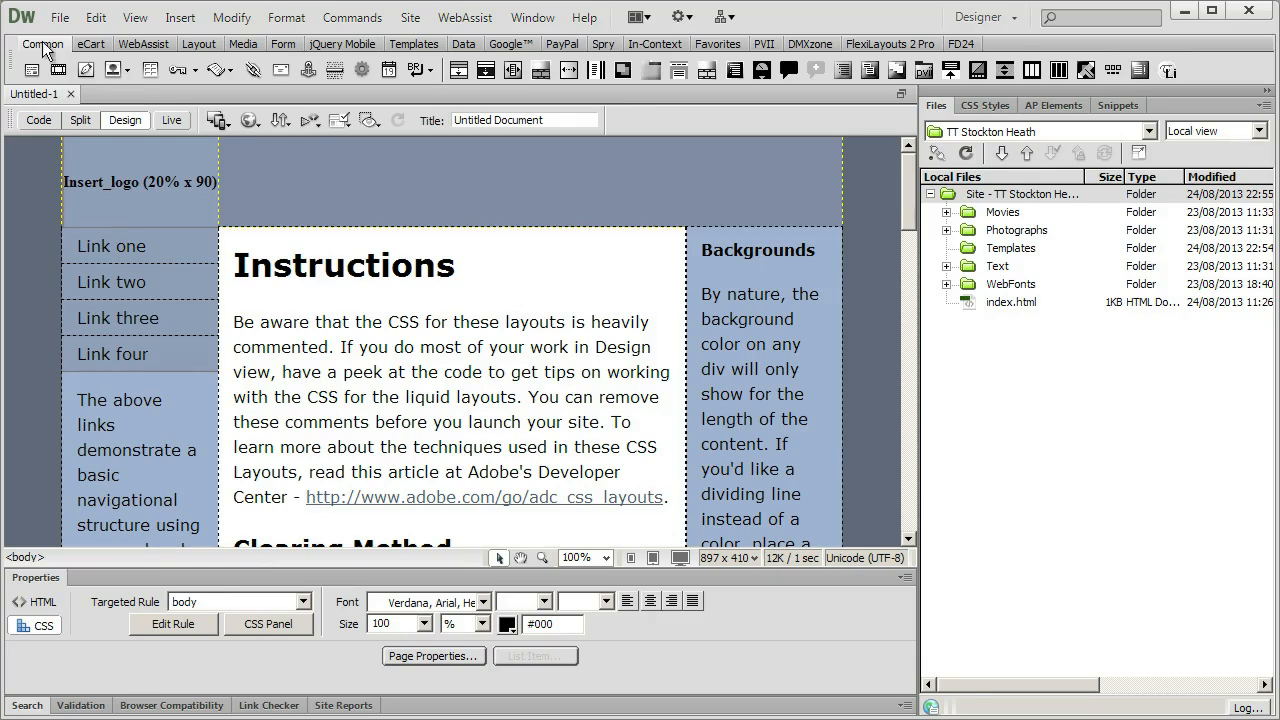
# Save the new page as StarterTemplatePage1.html in the TT Stockton Heath site's Templates folder.
pyautogui.click(60, 17)
pyautogui.click(81, 217)
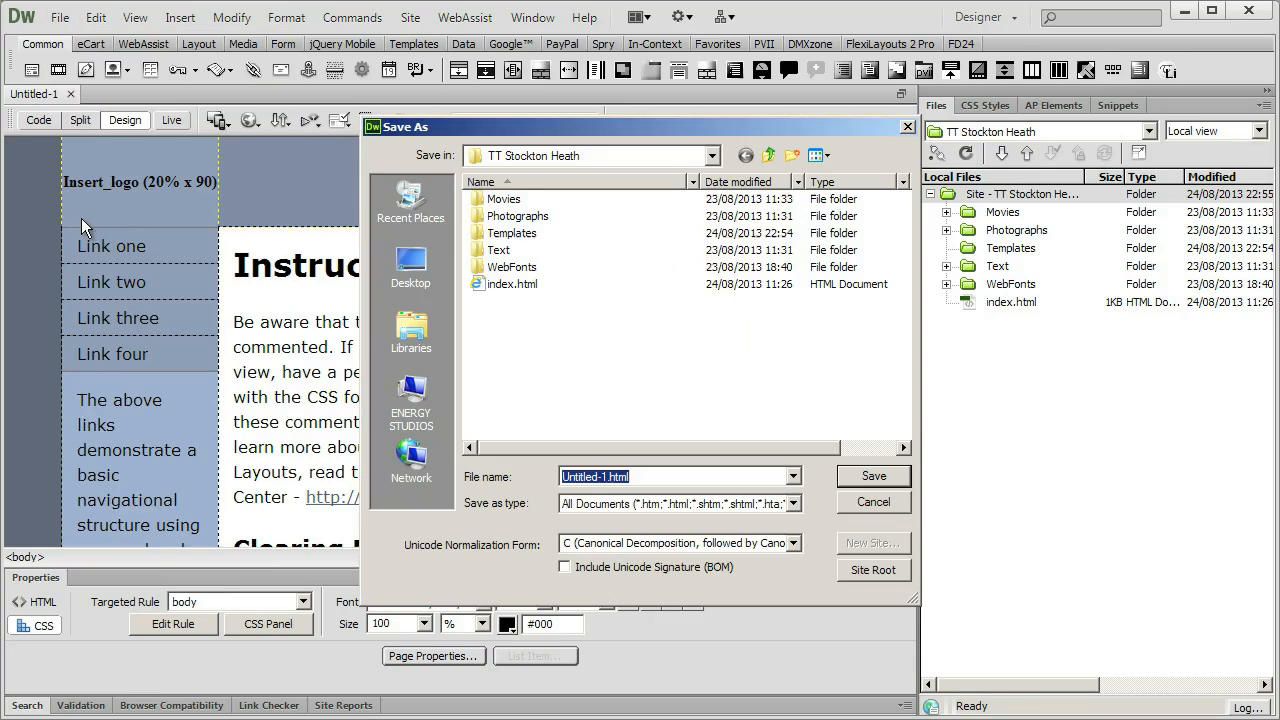
pyautogui.doubleClick(505, 233)
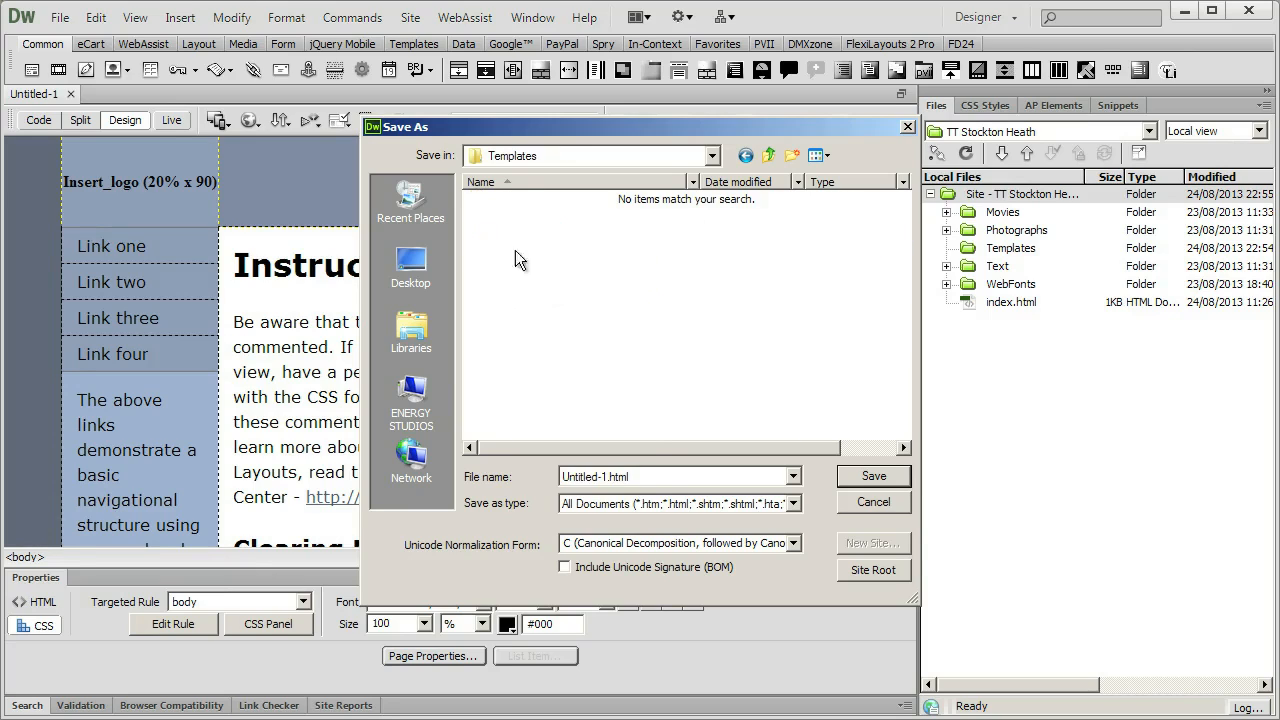
pyautogui.click(659, 479)
pyautogui.press('Left')
pyautogui.press('Left')
pyautogui.press('Left')
pyautogui.hotkey('shift', 'Home')
pyautogui.press('BackSpace')
pyautogui.write('Starte')
pyautogui.write('rTemplat')
pyautogui.write('ePage')
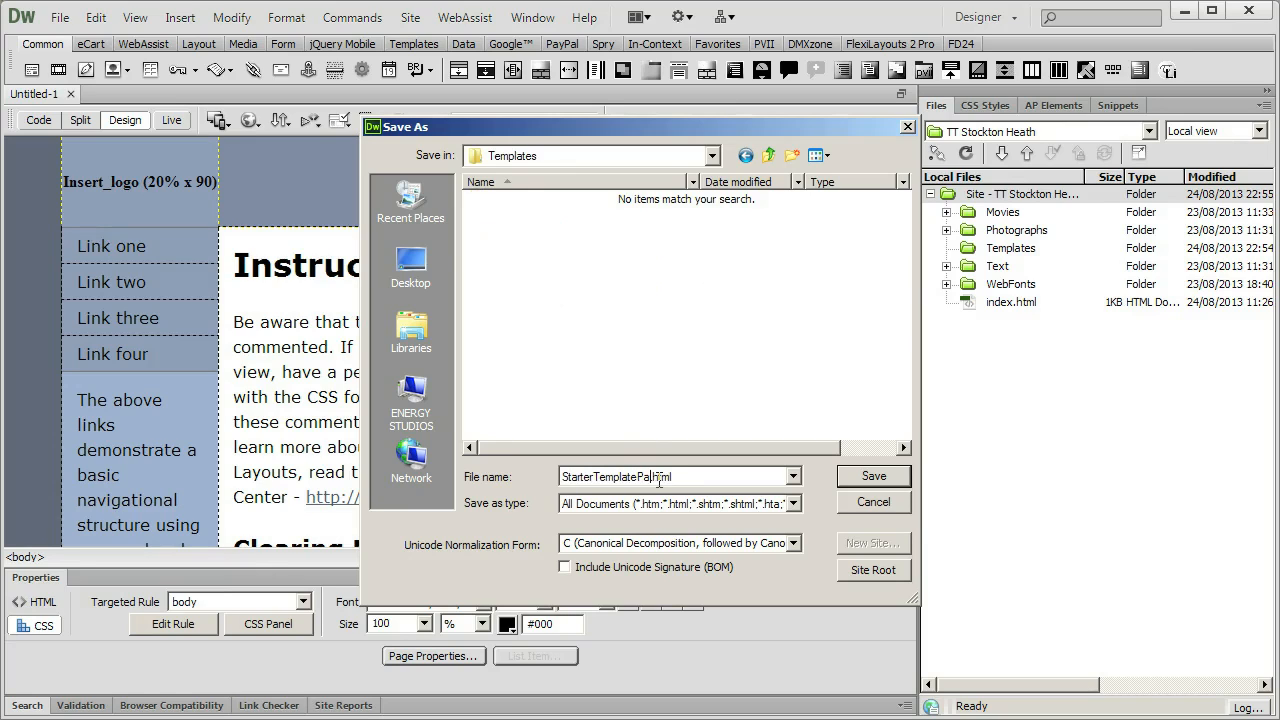
pyautogui.write('1')
pyautogui.click(861, 477)
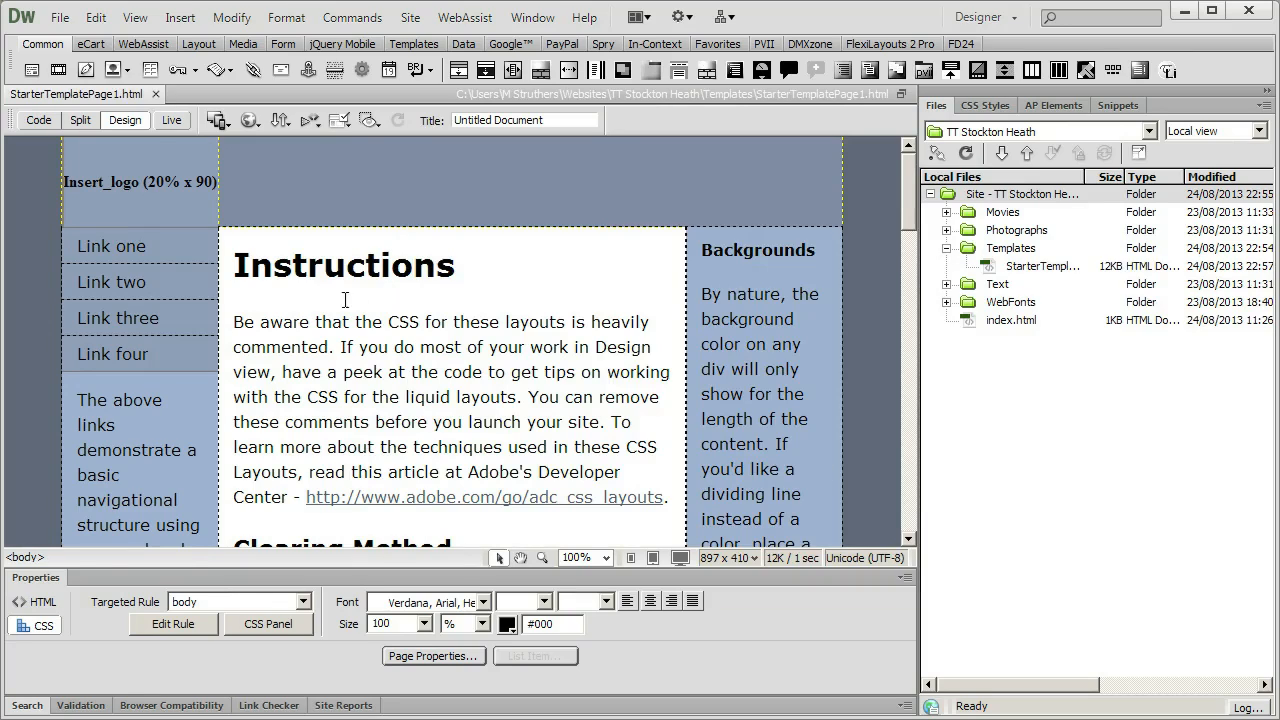
# Close StarterTemplatePage1.html, reopen it from the site's Templates folder and try selecting text in the Instructions paragraph.
pyautogui.click(316, 321)
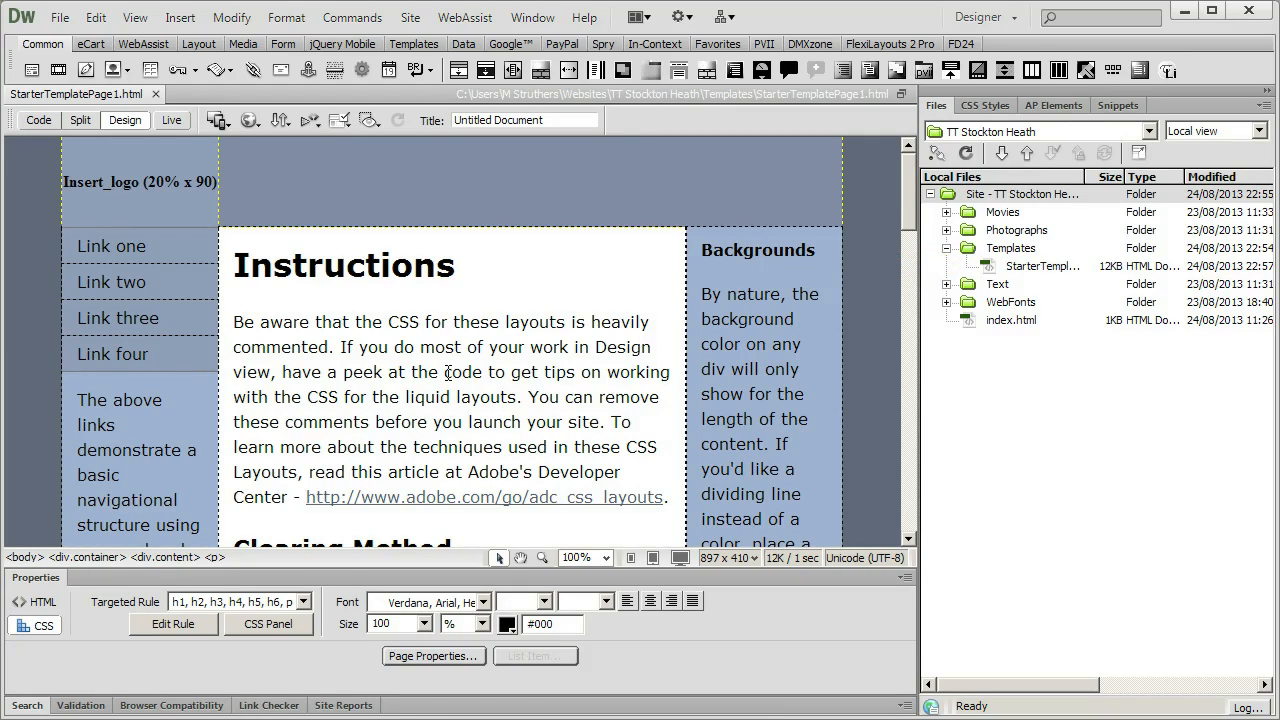
pyautogui.click(155, 94)
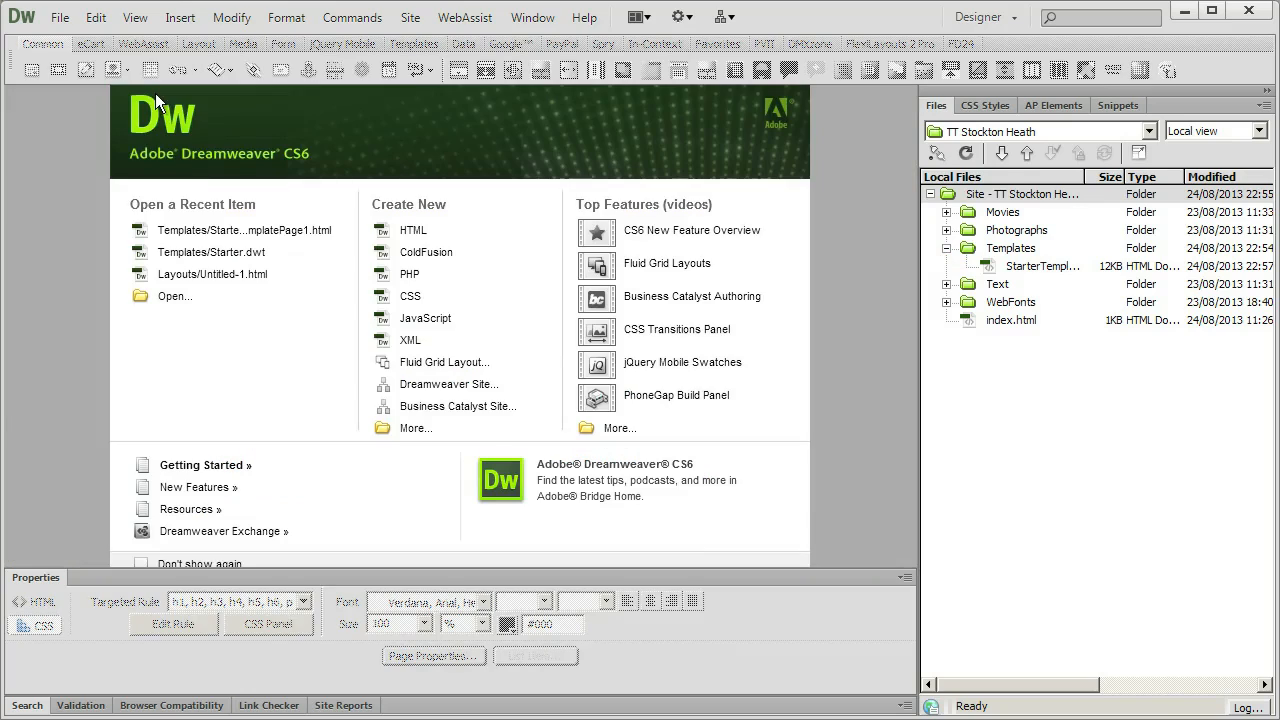
pyautogui.click(988, 268)
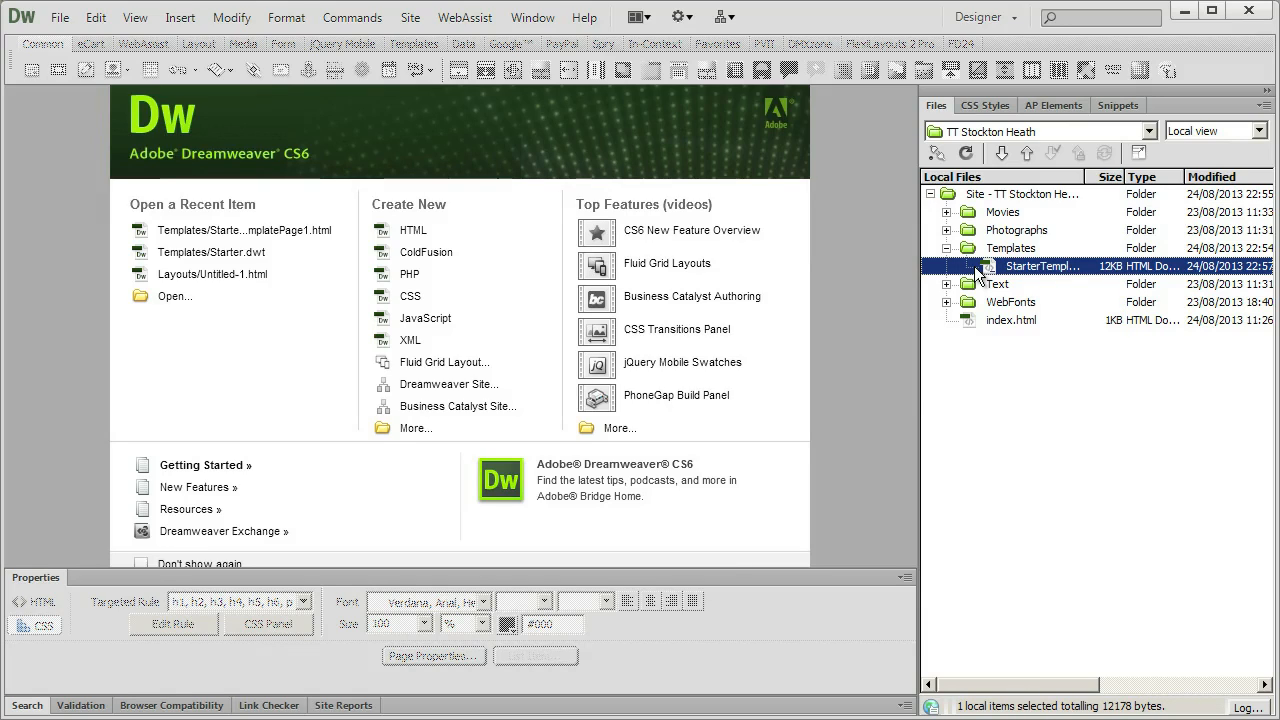
pyautogui.doubleClick(990, 268)
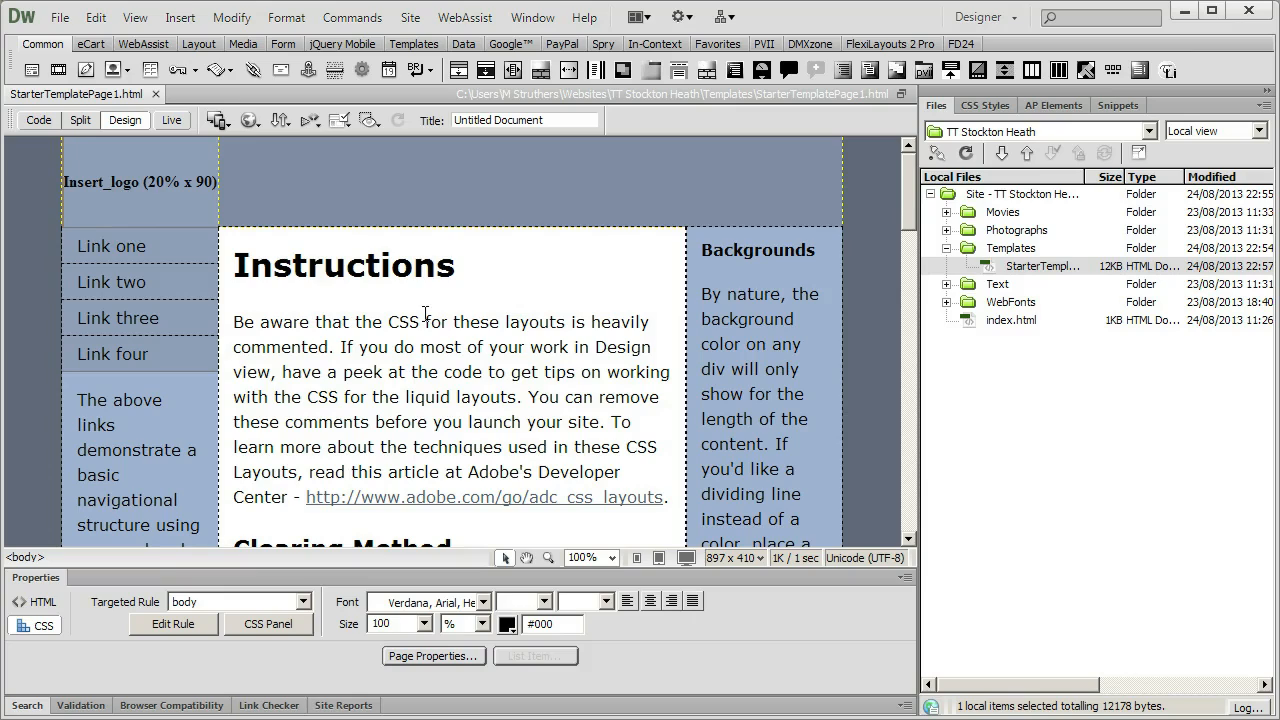
pyautogui.click(410, 321)
pyautogui.moveTo(410, 321); pyautogui.dragTo(440, 370)
pyautogui.click(421, 400)
# Save the page as template StarterTemplatePage1 for the TT Stockton Heath site with the description "3 col Flex".
pyautogui.click(60, 17)
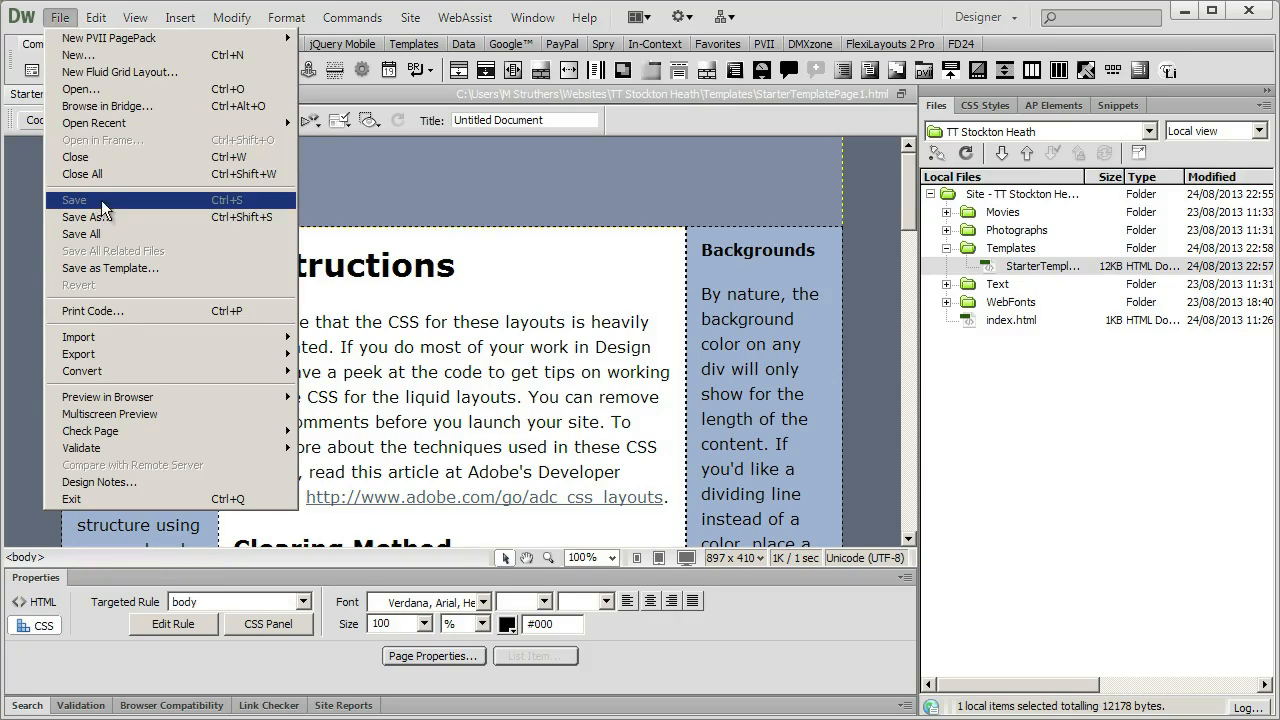
pyautogui.click(153, 268)
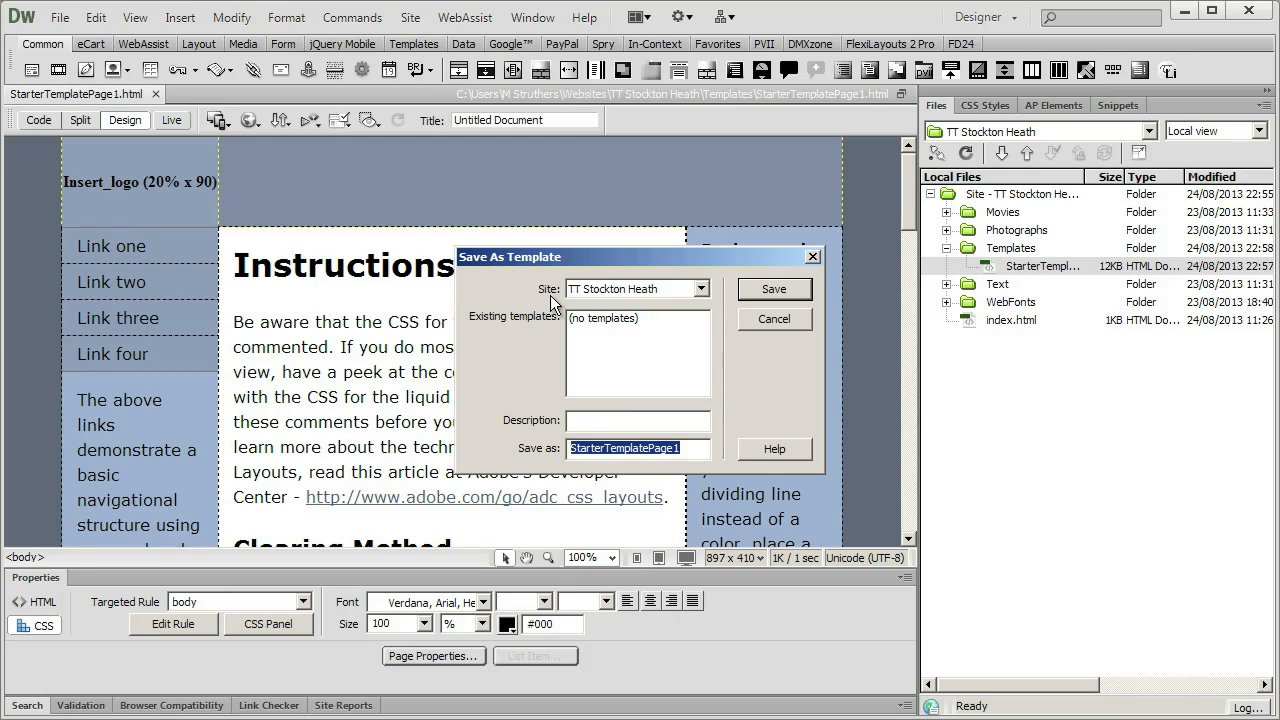
pyautogui.click(702, 290)
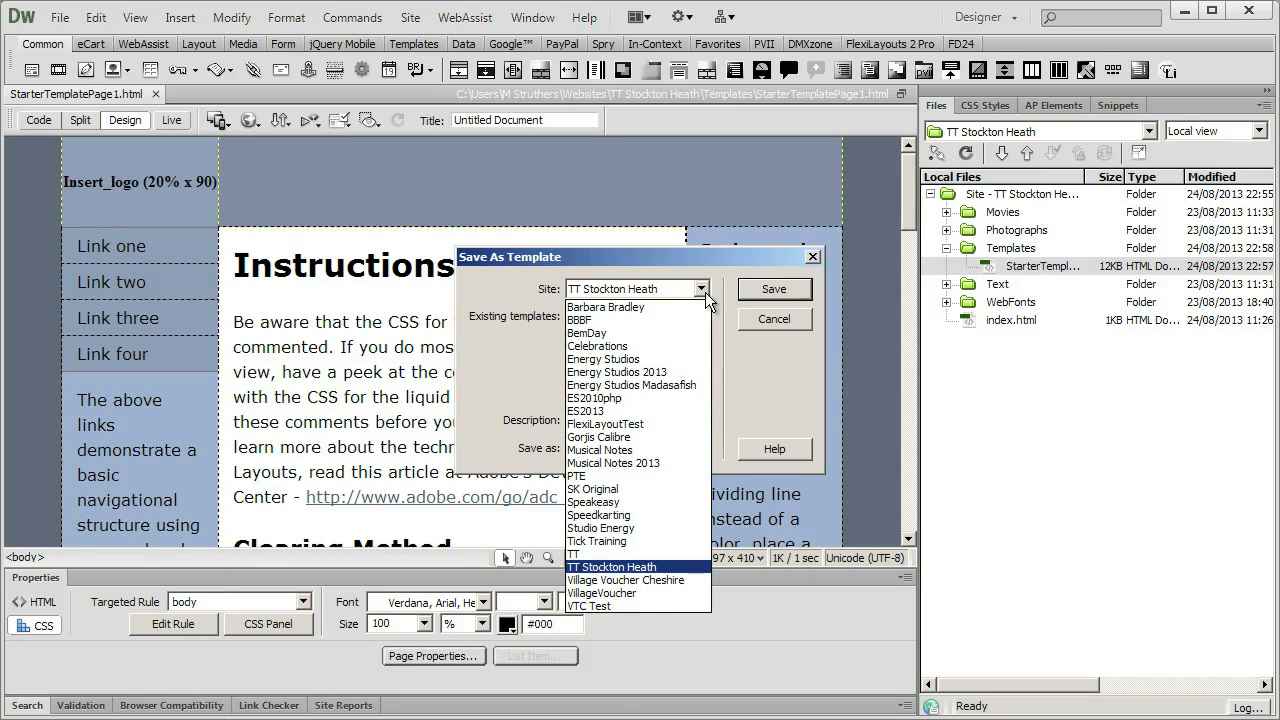
pyautogui.click(627, 567)
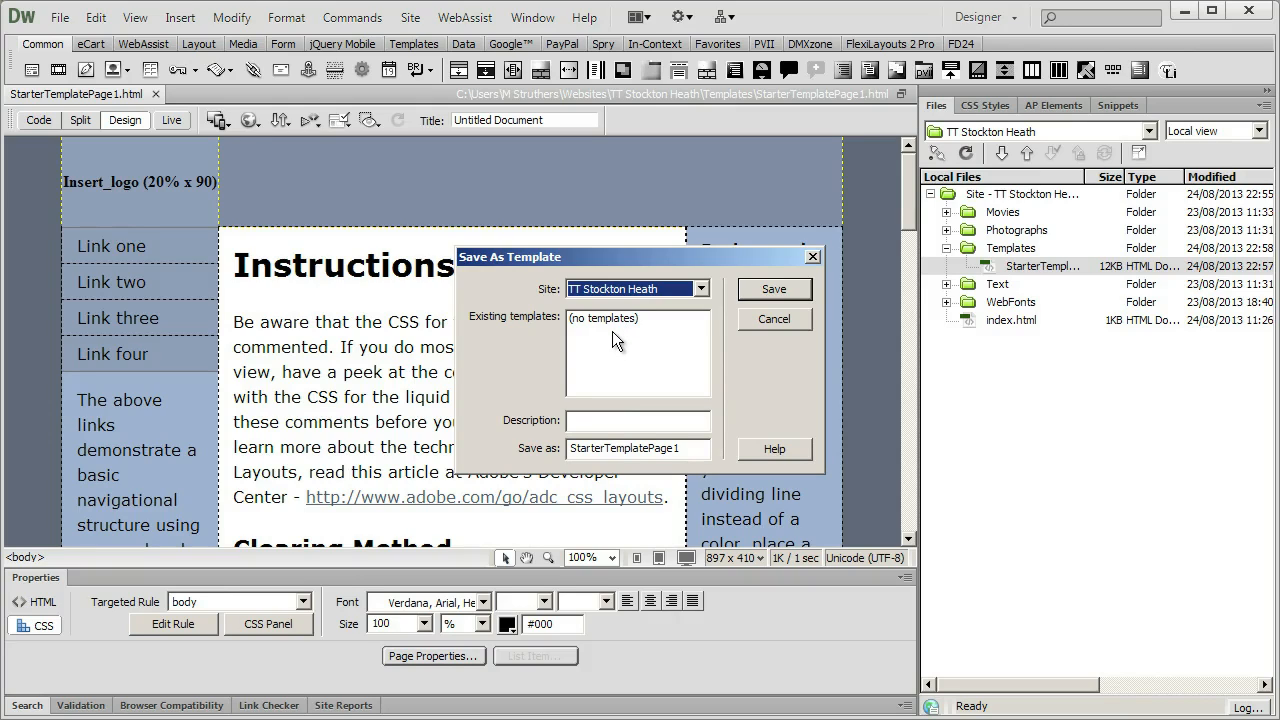
pyautogui.click(585, 424)
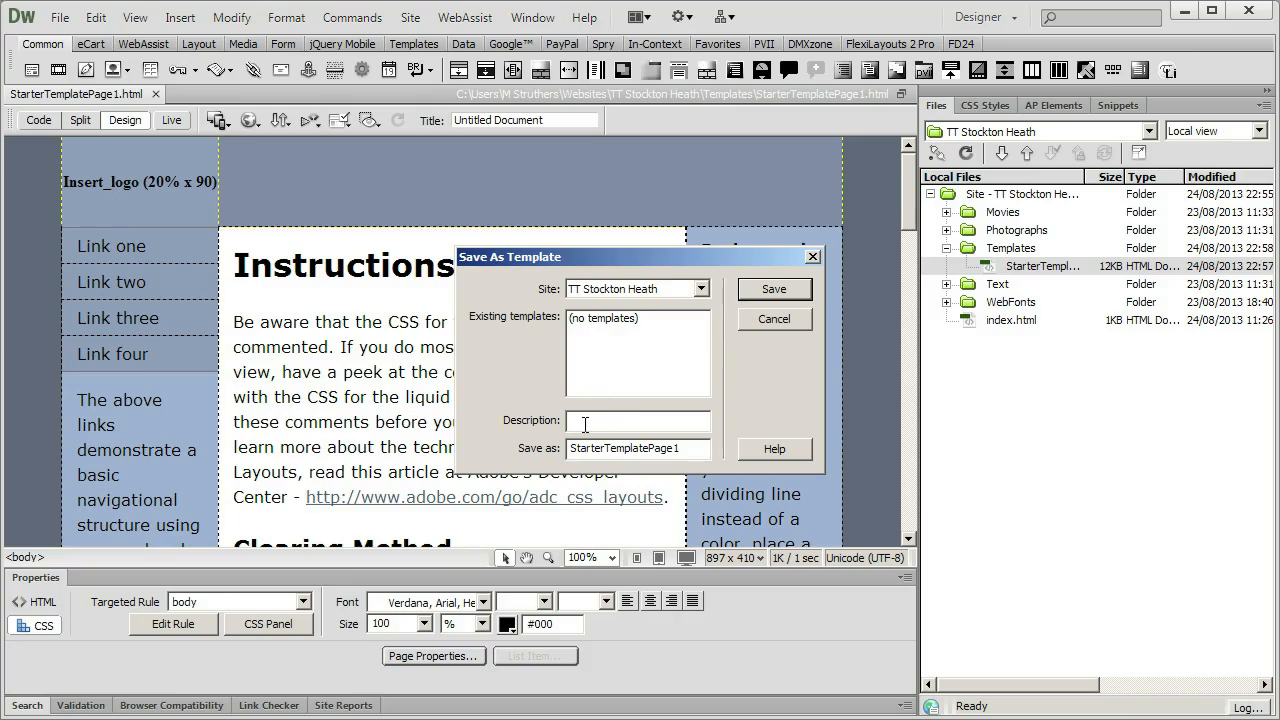
pyautogui.write('3 col Flex')
pyautogui.click(770, 290)
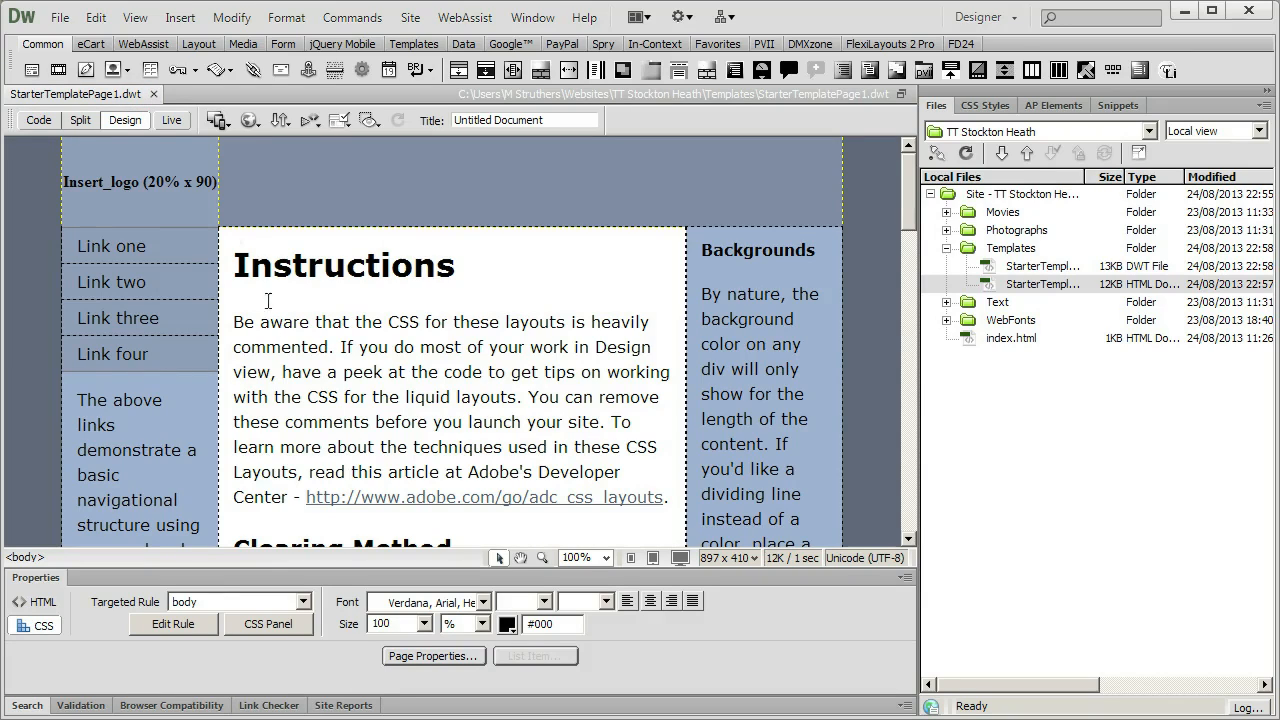
# Close the StarterTemplatePage1.dwt template without editable regions, reopen it from the Templates folder and try selecting its paragraph text.
pyautogui.click(154, 92)
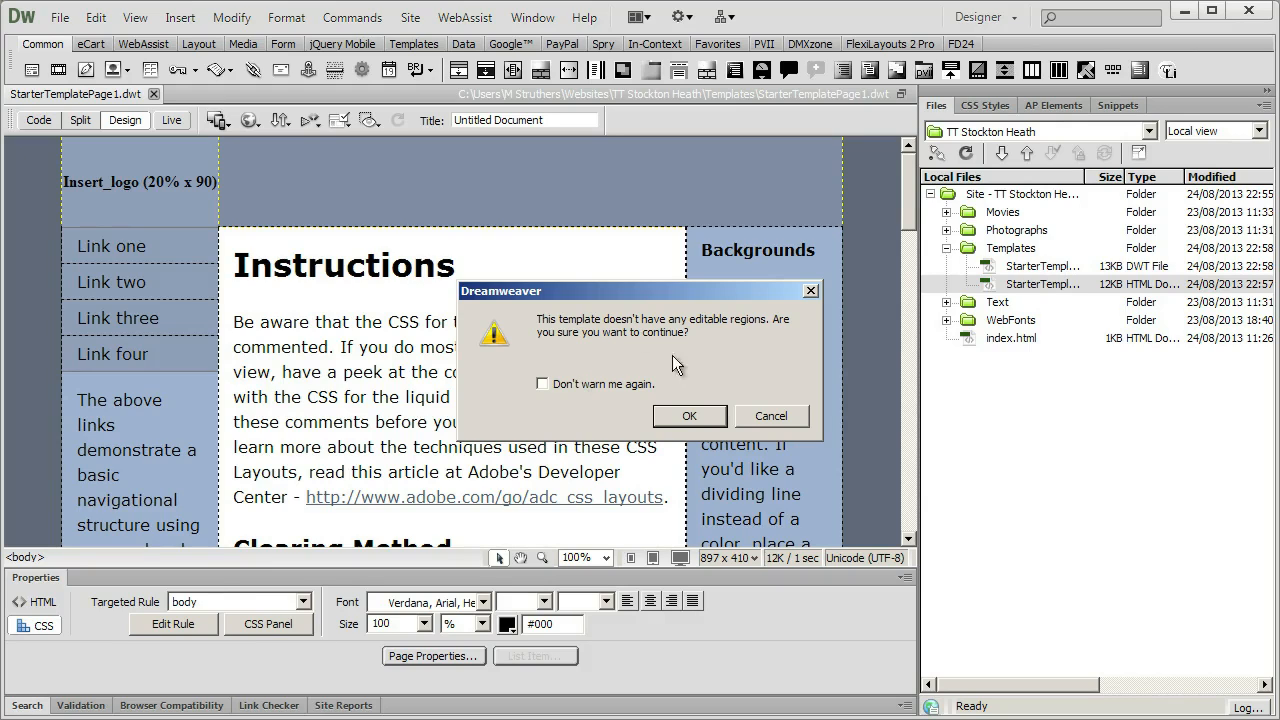
pyautogui.click(695, 418)
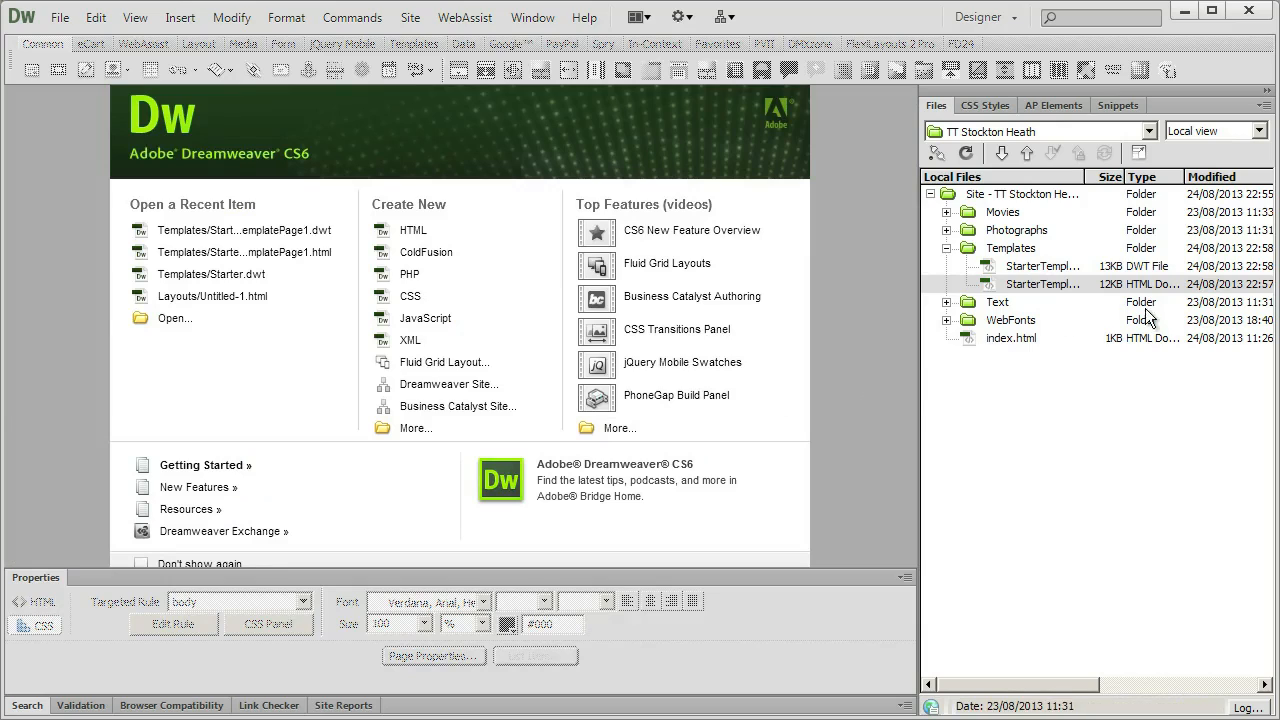
pyautogui.click(998, 268)
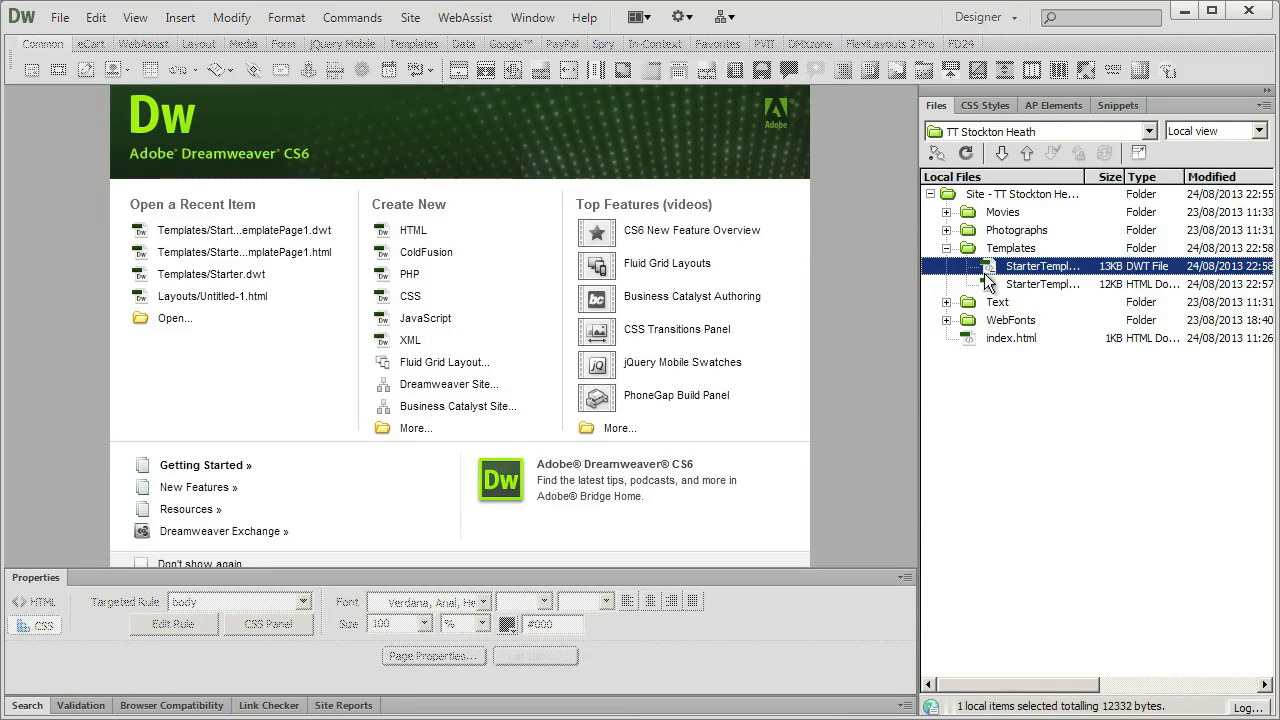
pyautogui.doubleClick(990, 270)
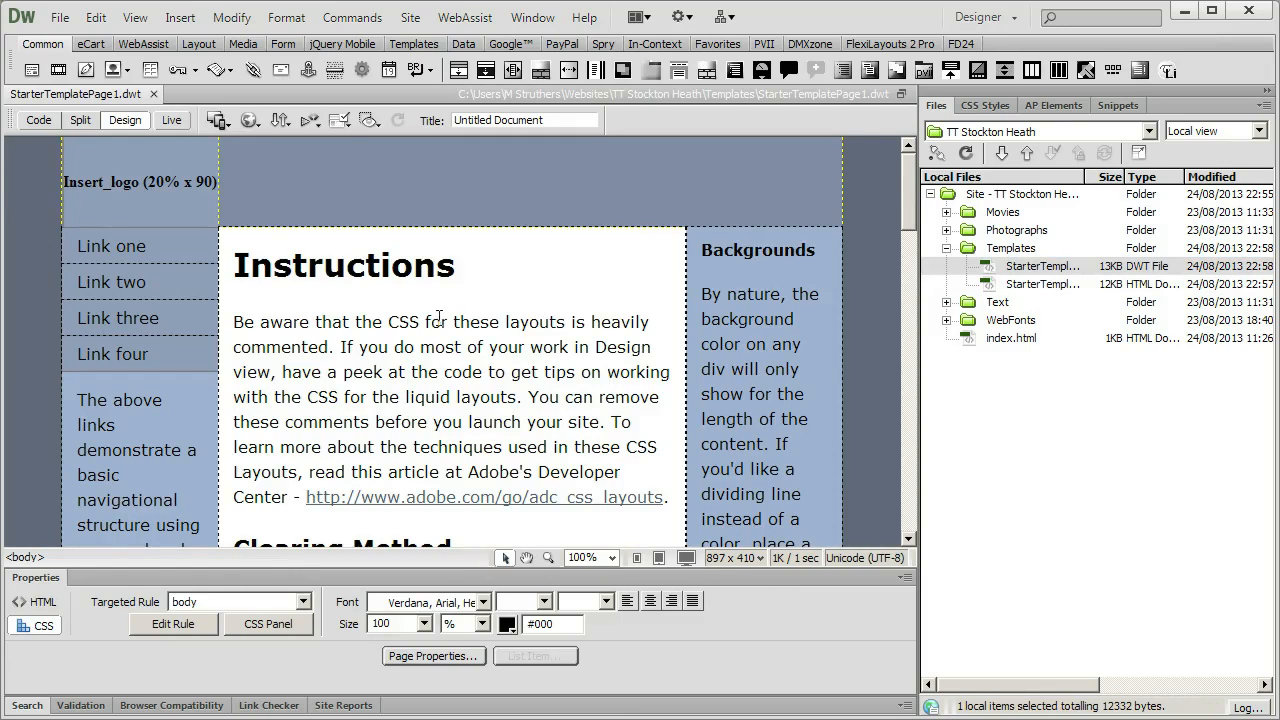
pyautogui.moveTo(441, 322); pyautogui.dragTo(352, 372)
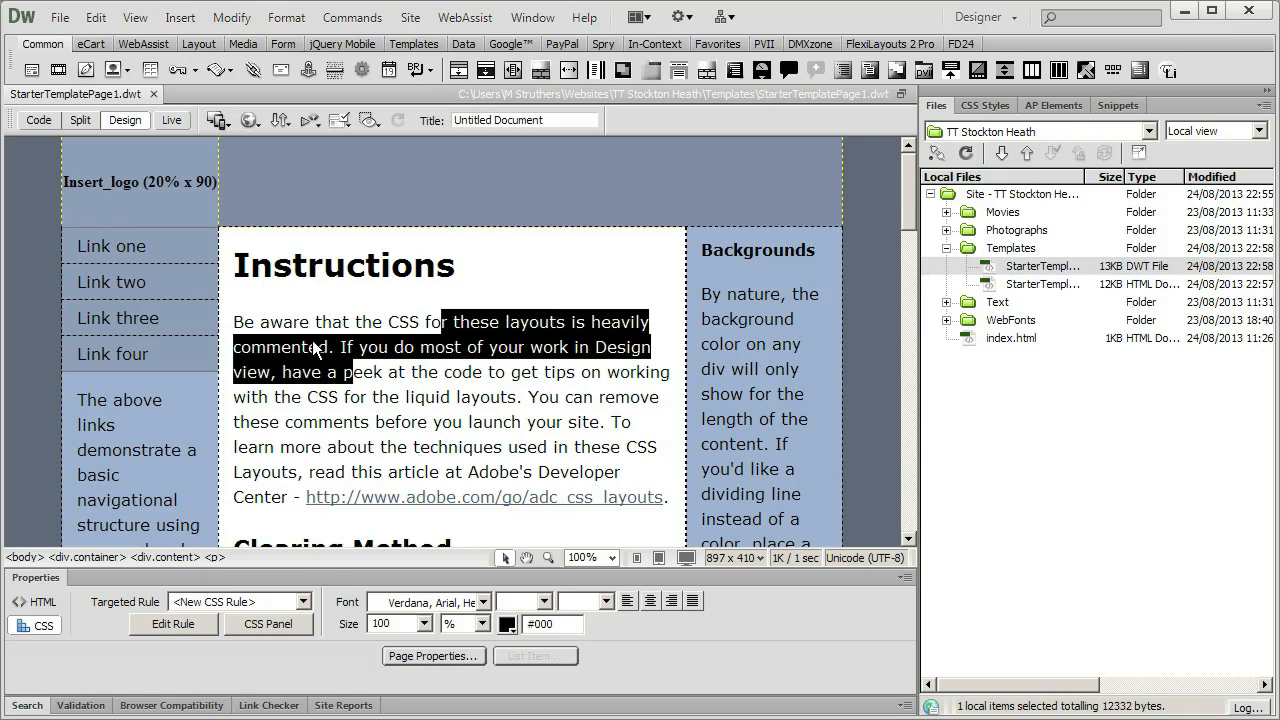
pyautogui.click(314, 344)
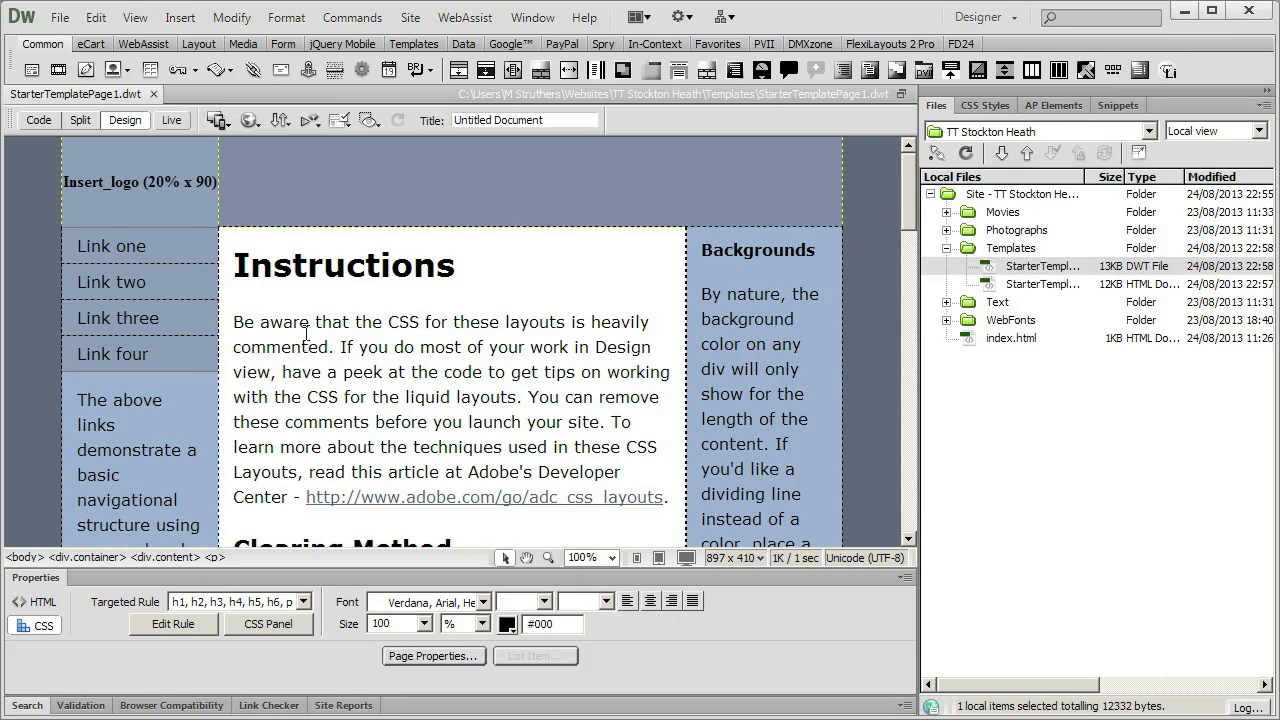
# Close the reopened template, continuing without editable regions, and collapse the site's Templates folder.
pyautogui.hotkey('ctrl', 's')
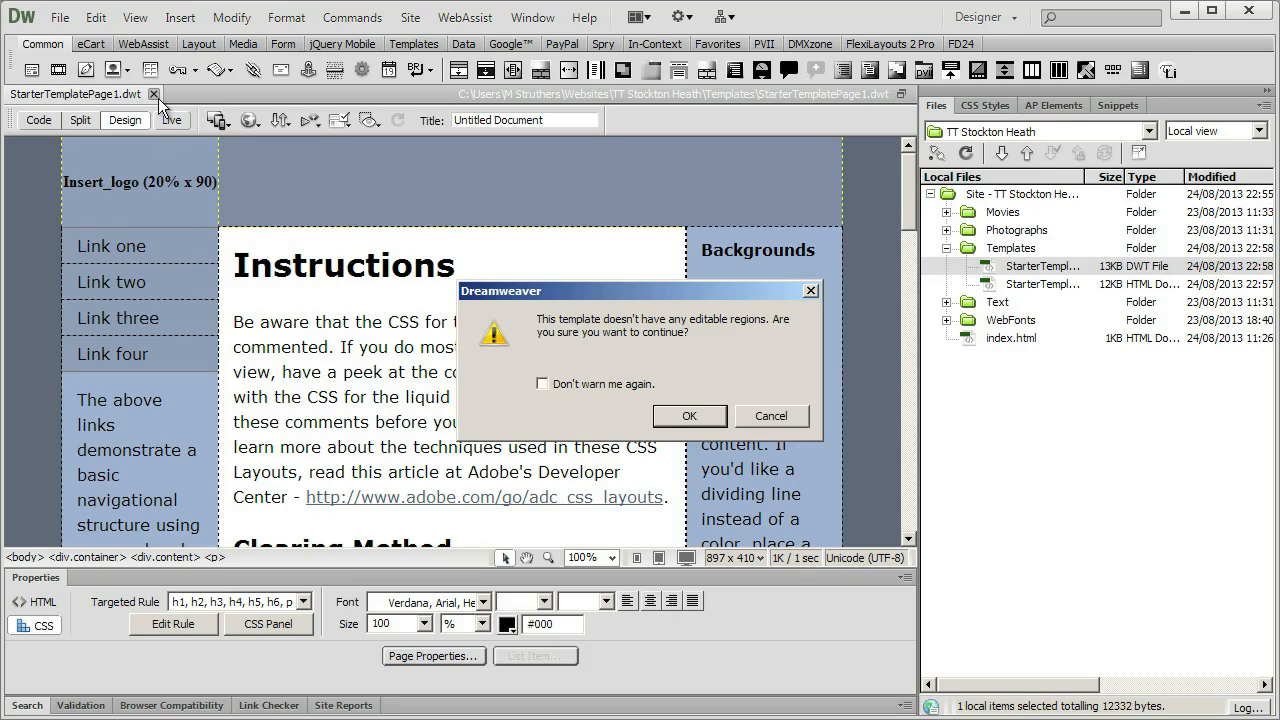
pyautogui.click(689, 416)
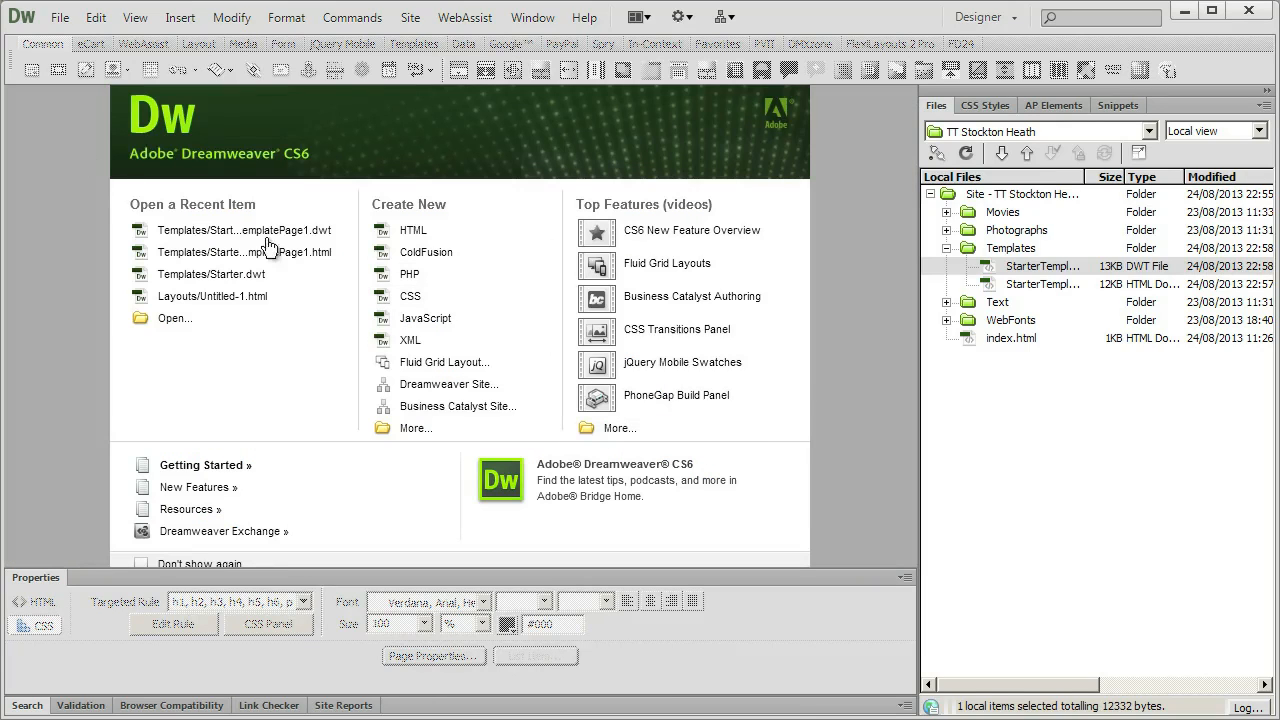
pyautogui.click(945, 249)
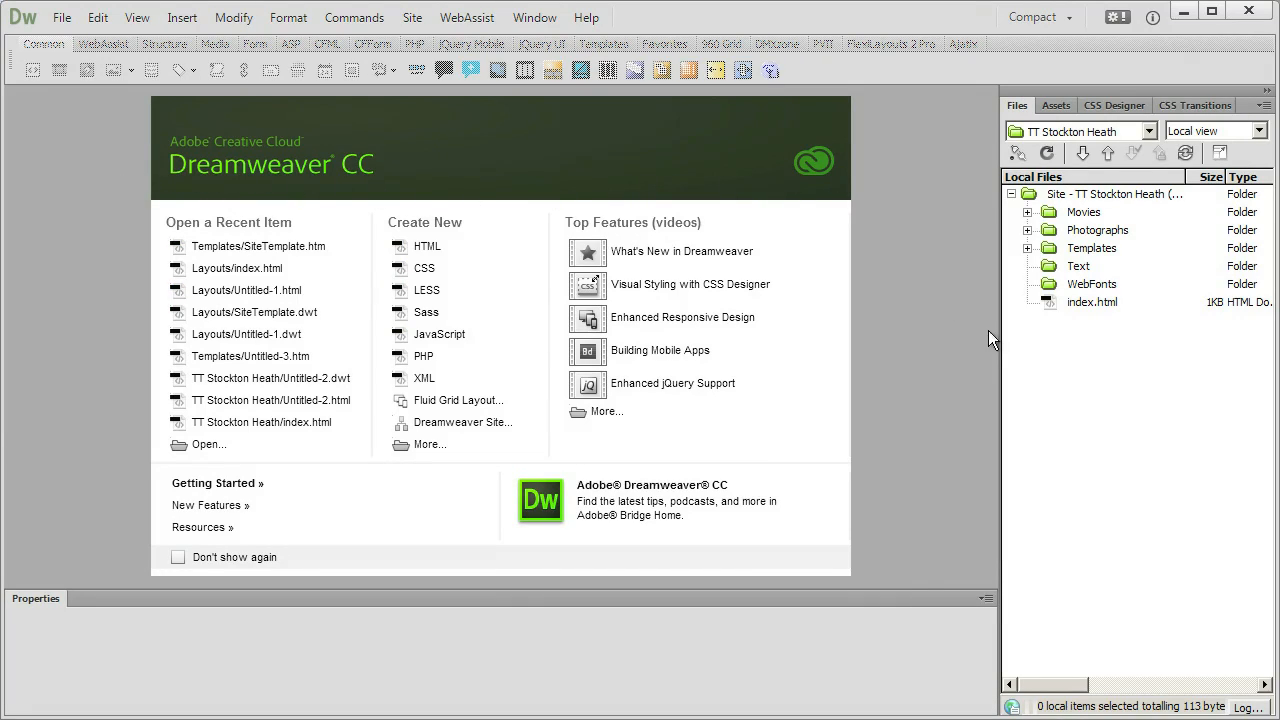
# Switch to Dreamweaver CC and open StarterTemplatePage1.dwt from the TT Stockton Heath site's Templates folder.
pyautogui.click(1040, 250)
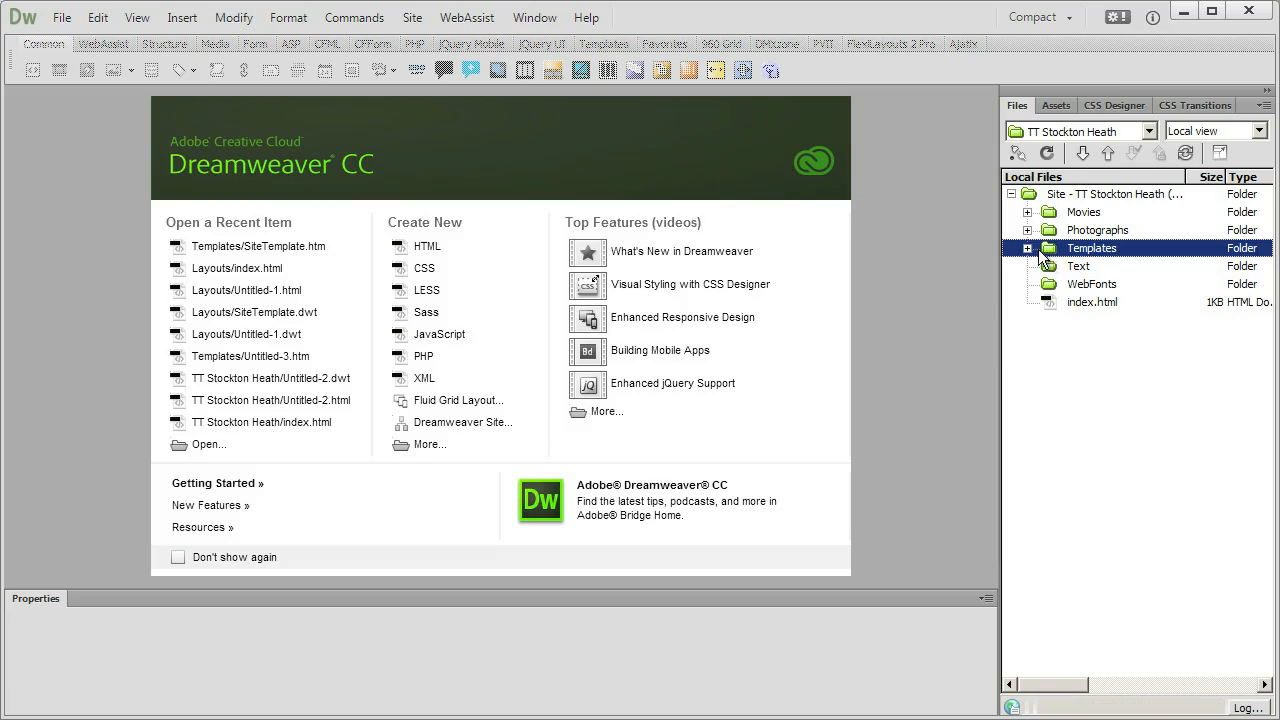
pyautogui.click(1028, 248)
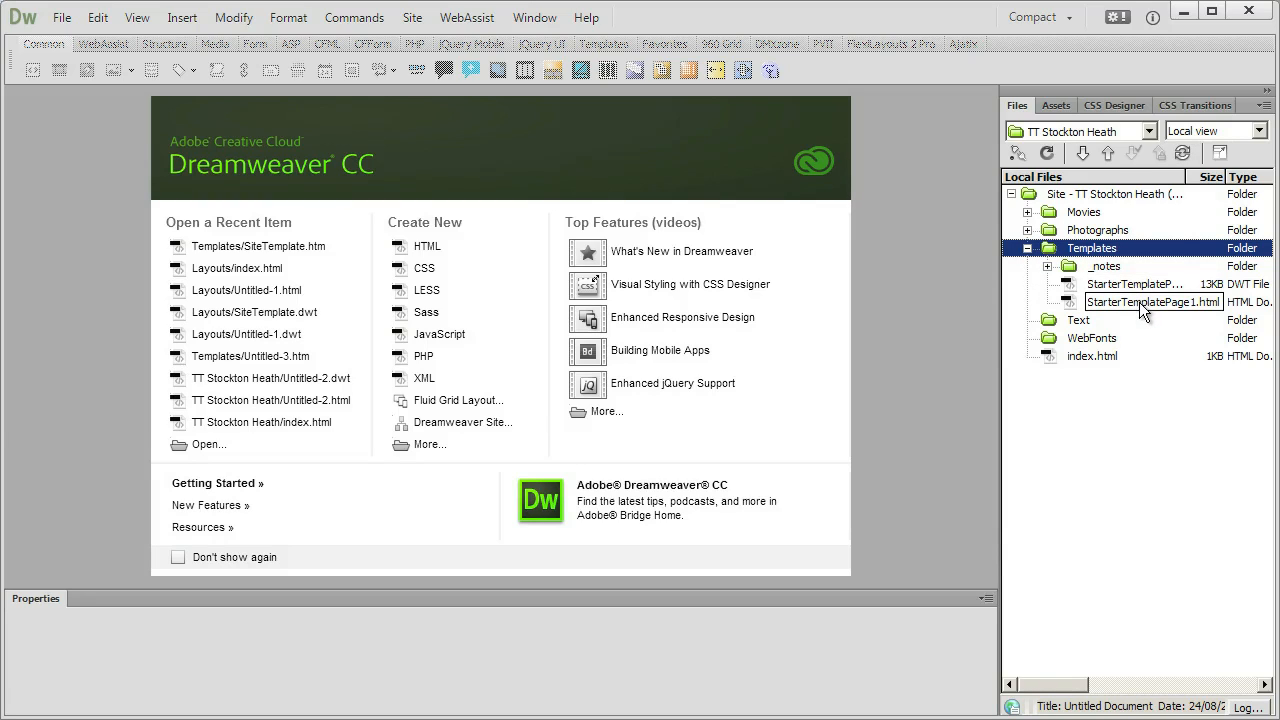
pyautogui.doubleClick(1072, 285)
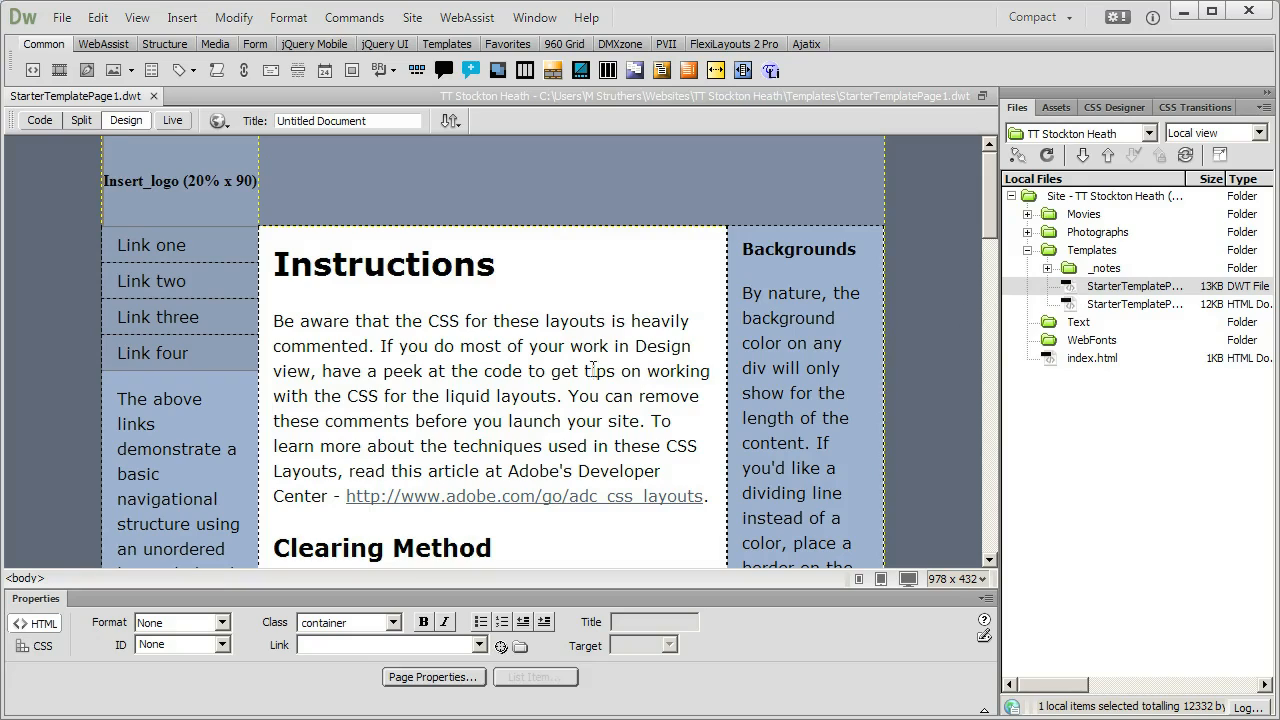
pyautogui.click(301, 322)
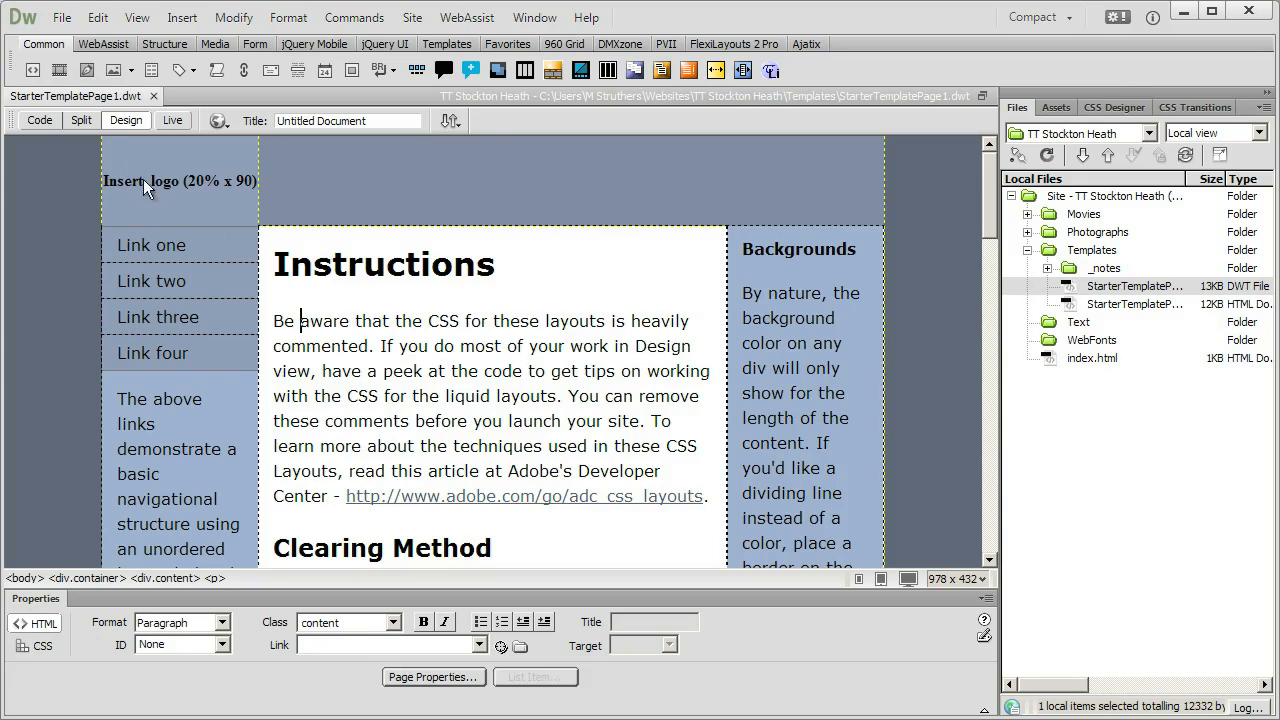
# Close the StarterTemplatePage1.dwt template, continuing without editable regions, and collapse the Templates folder in the site files.
pyautogui.click(154, 96)
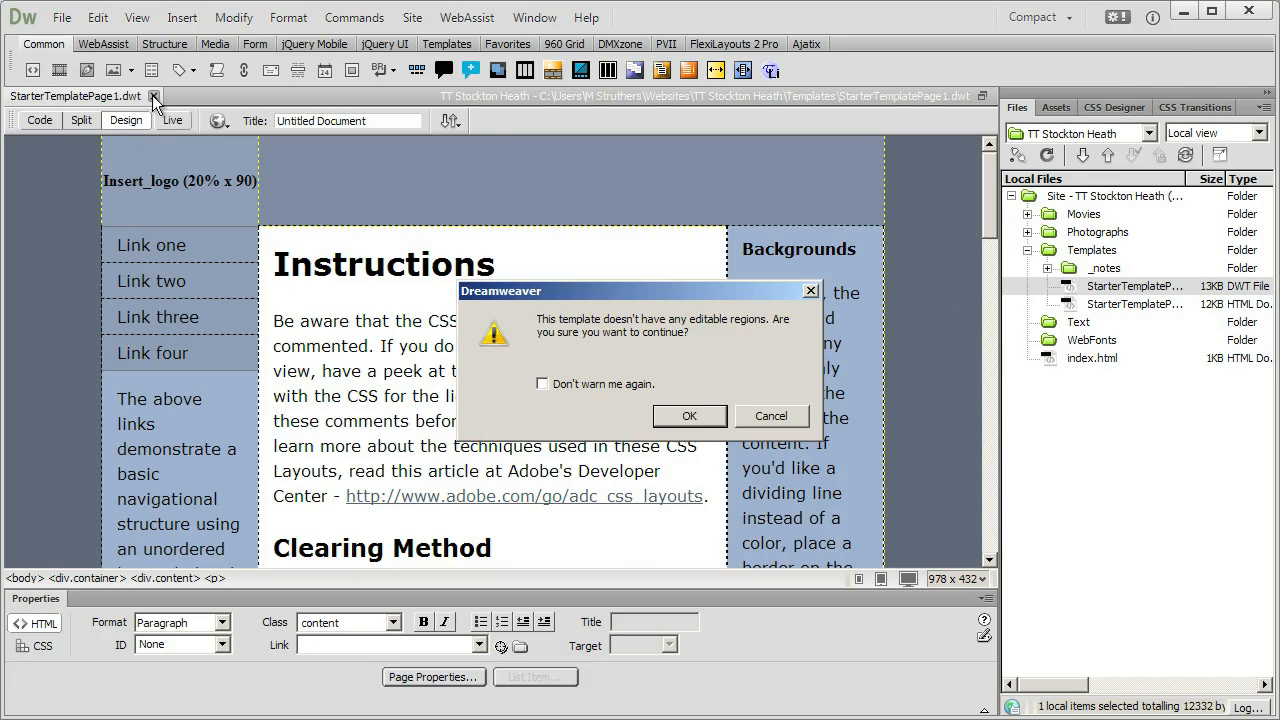
pyautogui.click(698, 413)
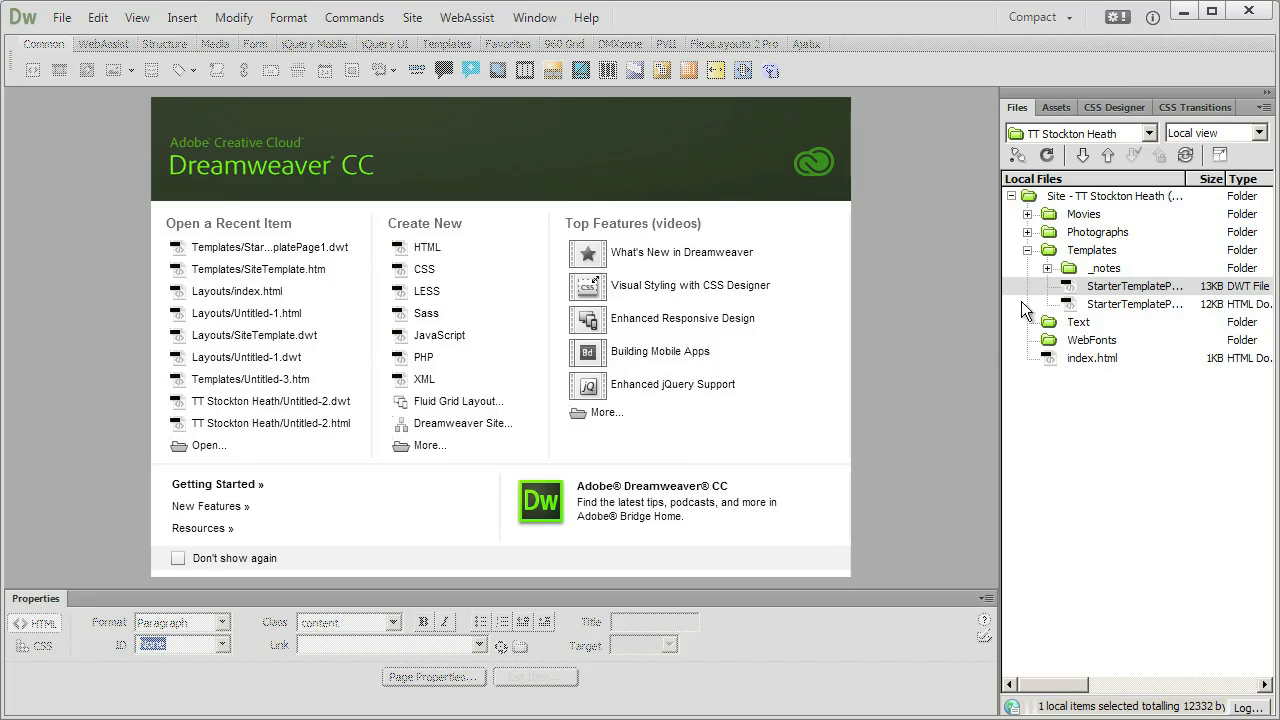
pyautogui.click(1027, 250)
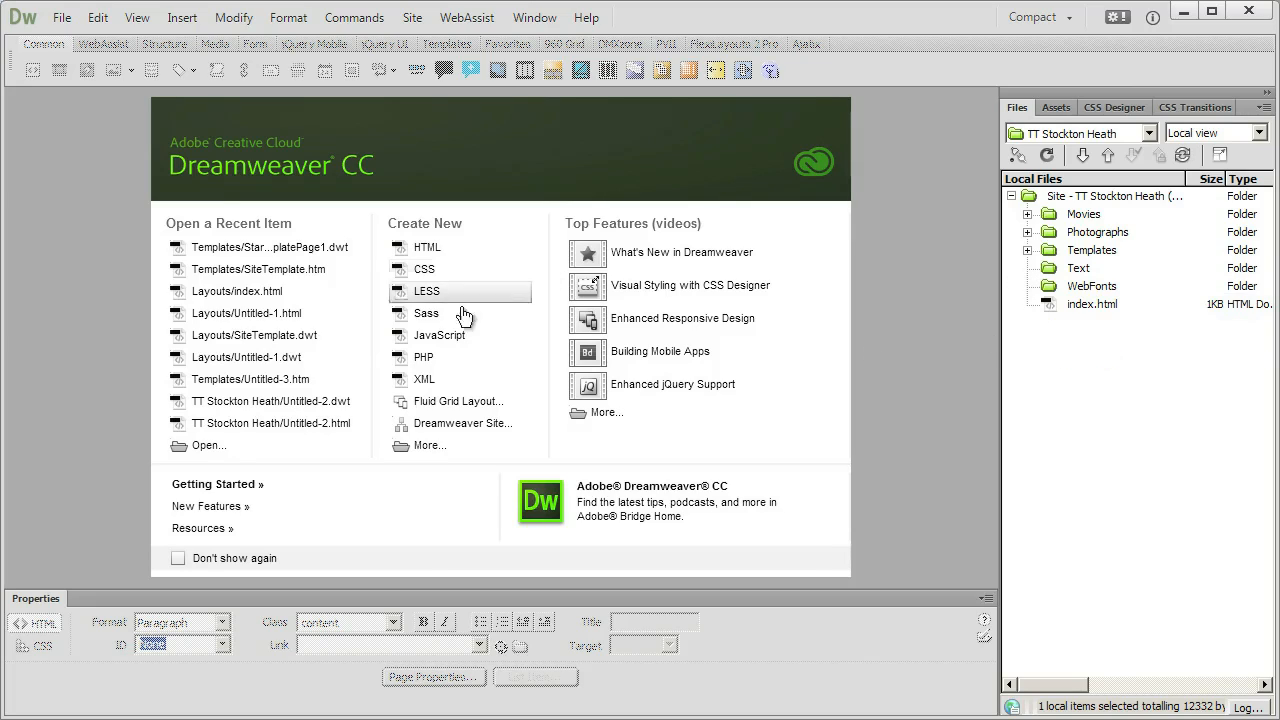
# Create a new page from the TT Stockton Heath site template StarterTemplatePage1, keeping it set to update when the template changes.
pyautogui.click(426, 446)
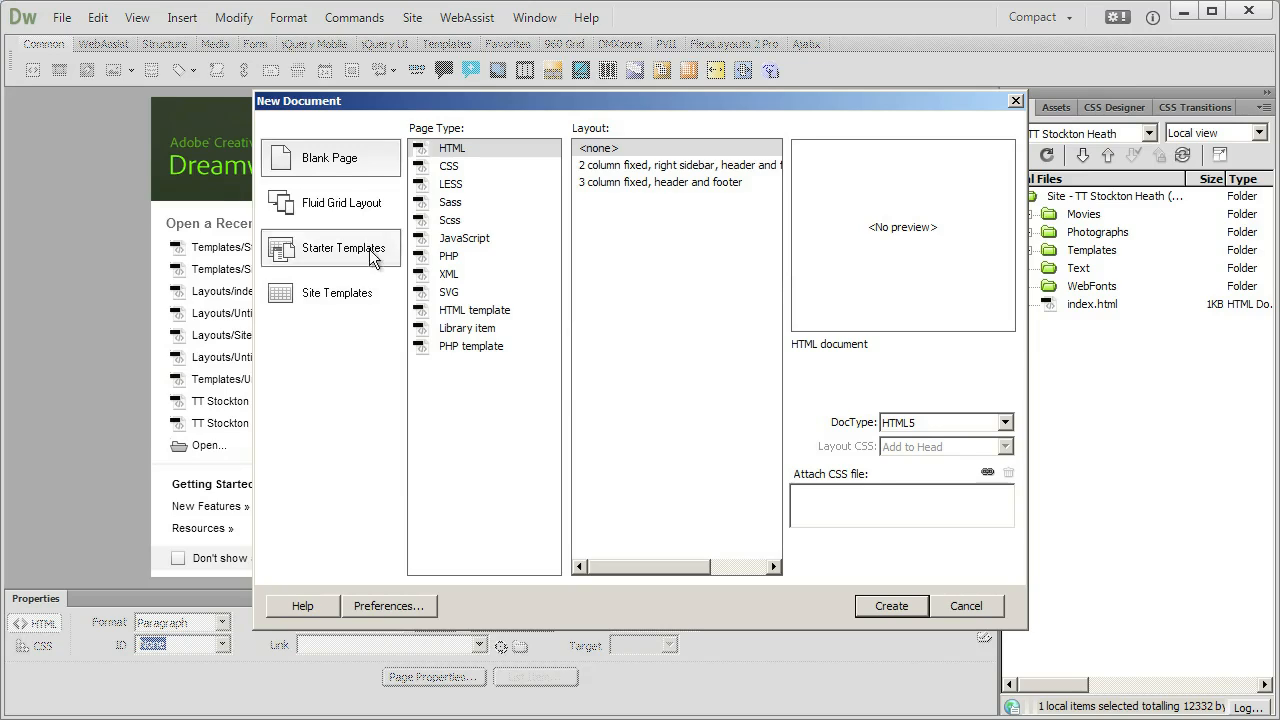
pyautogui.click(457, 152)
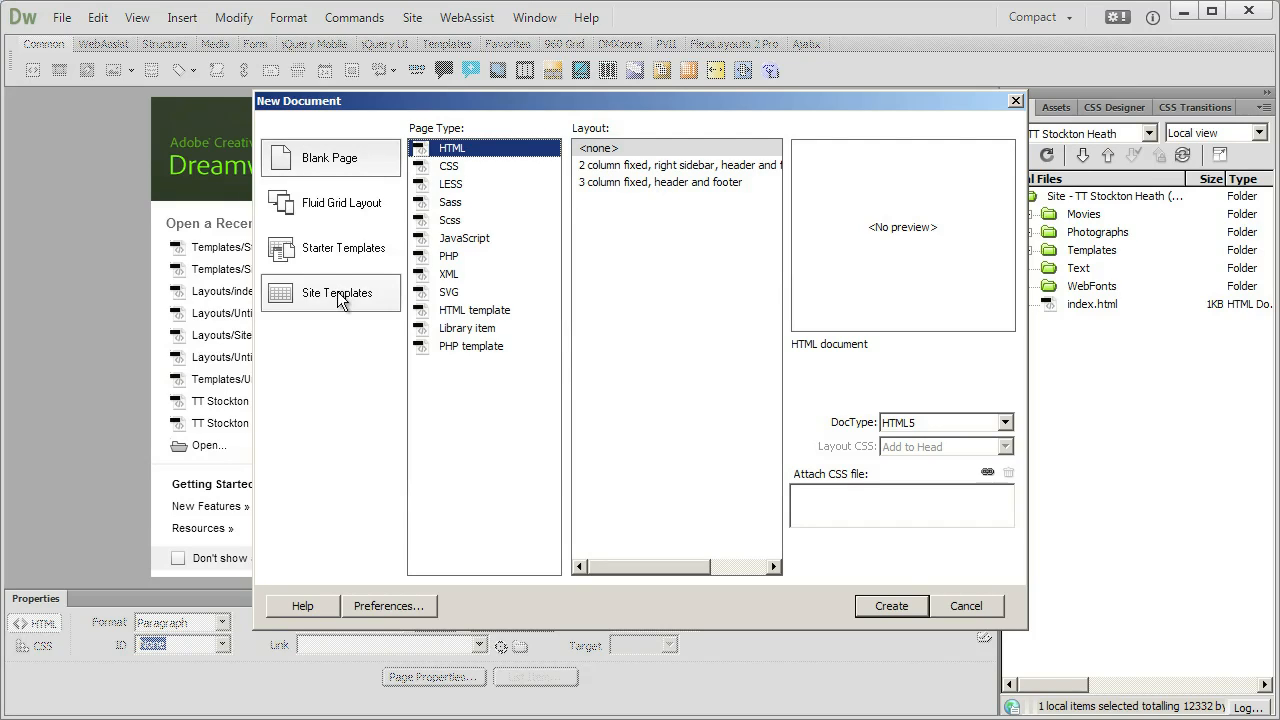
pyautogui.click(340, 300)
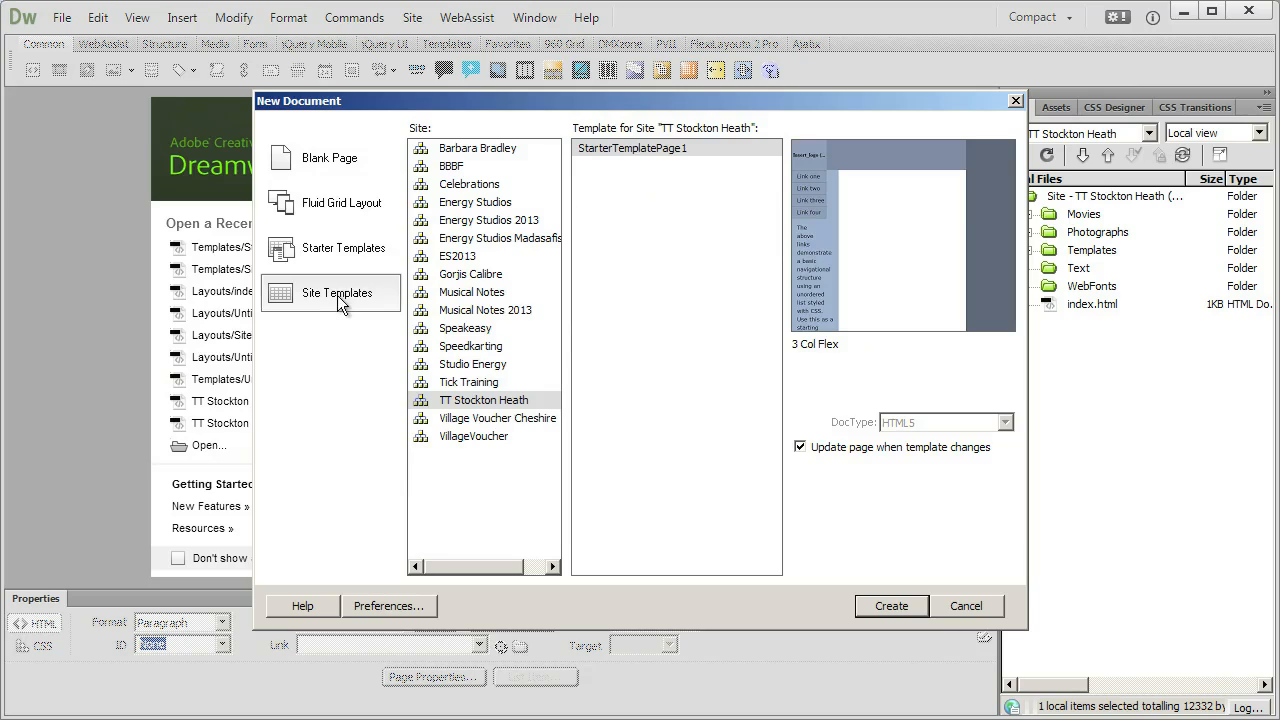
pyautogui.click(527, 403)
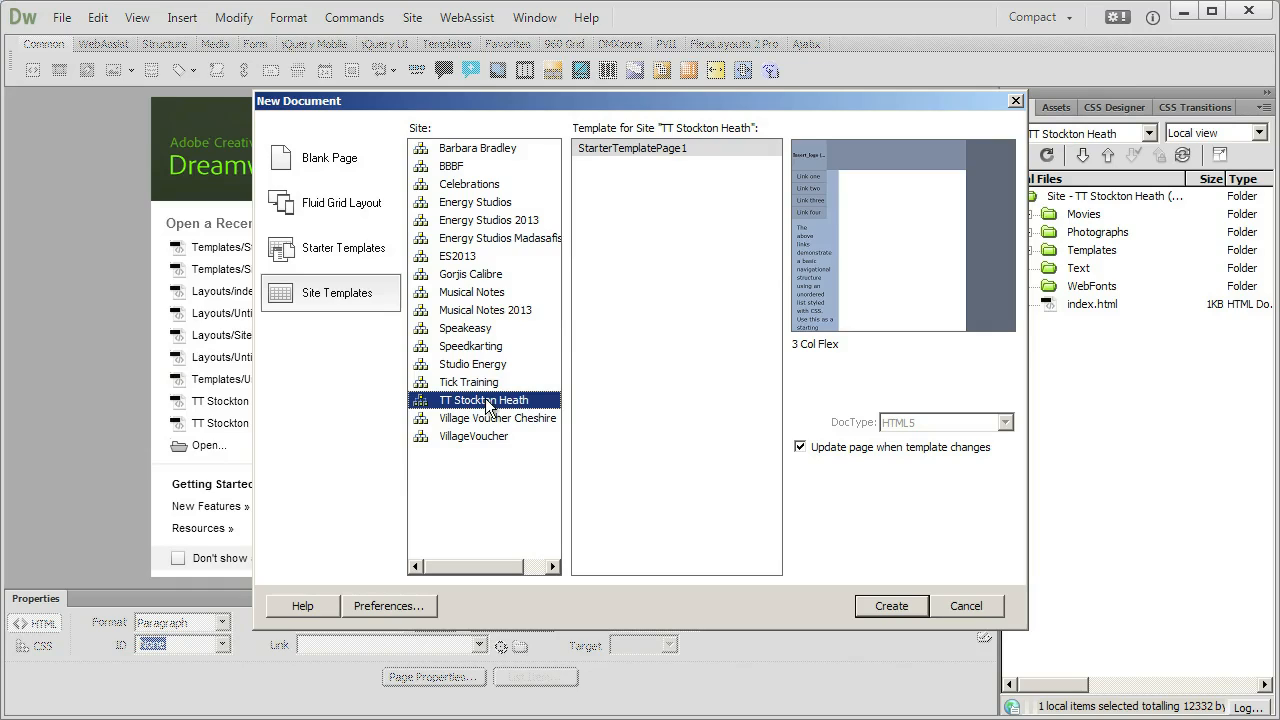
pyautogui.click(632, 150)
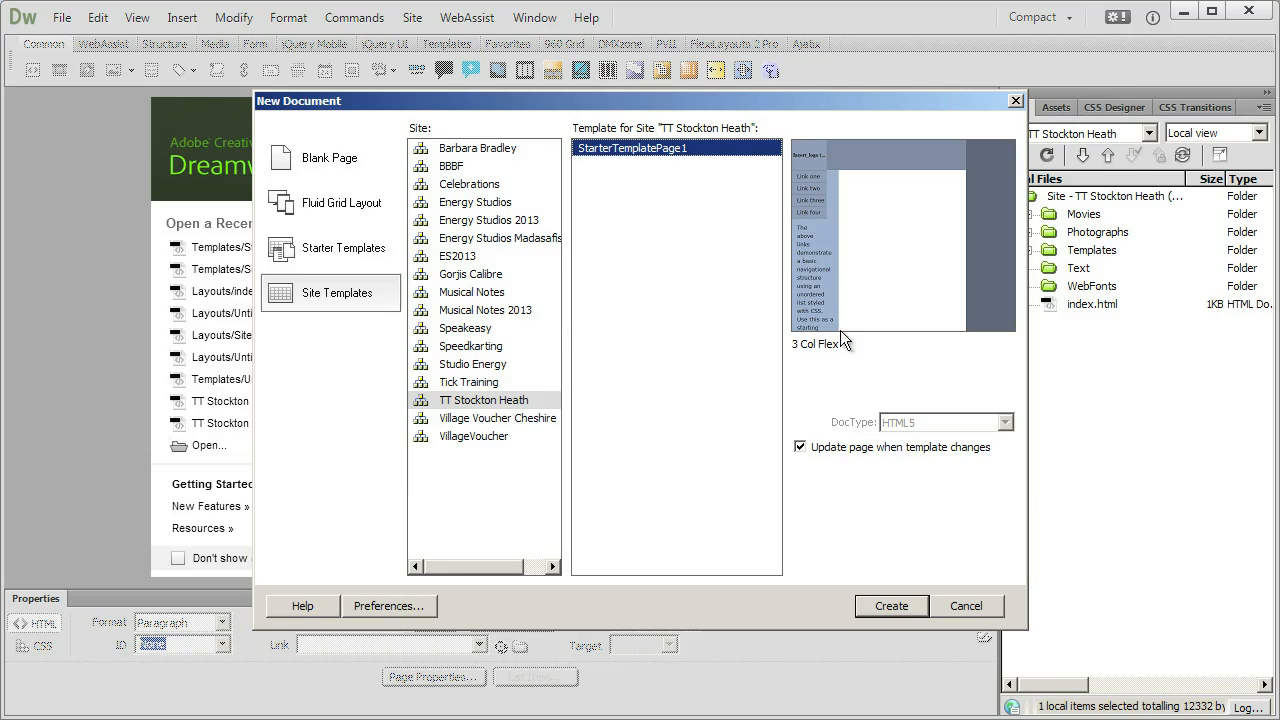
pyautogui.click(891, 606)
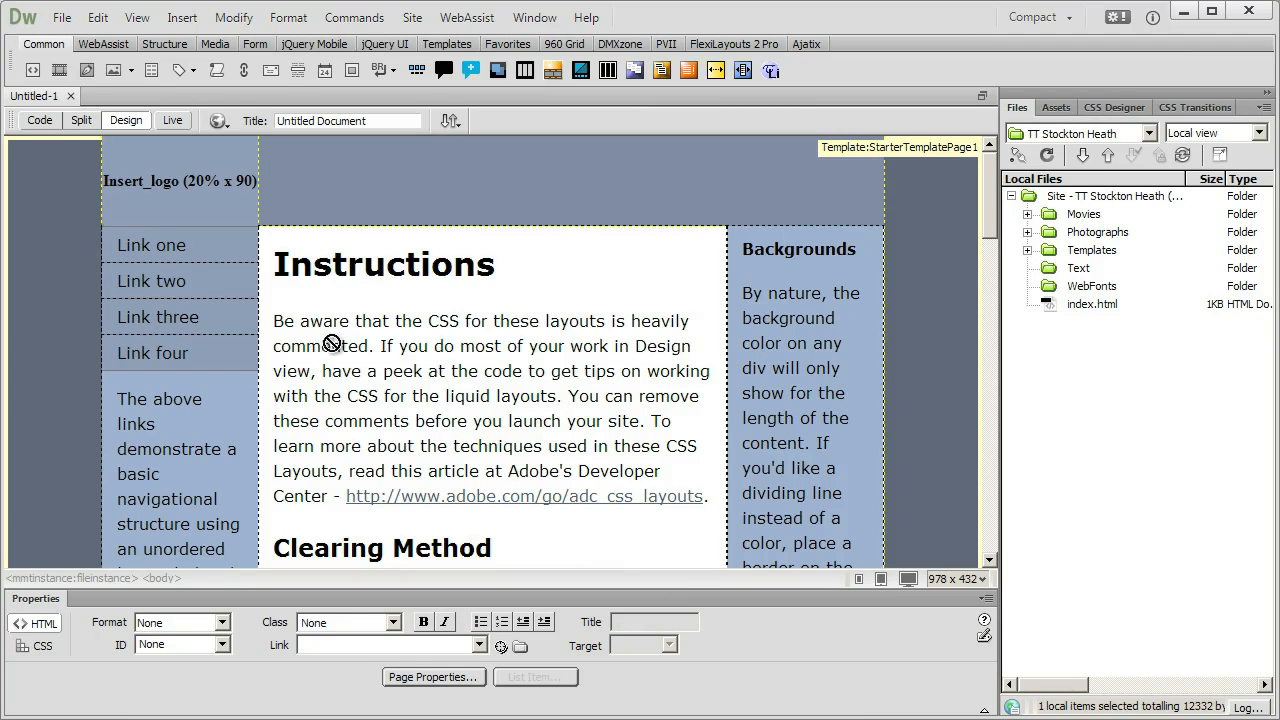